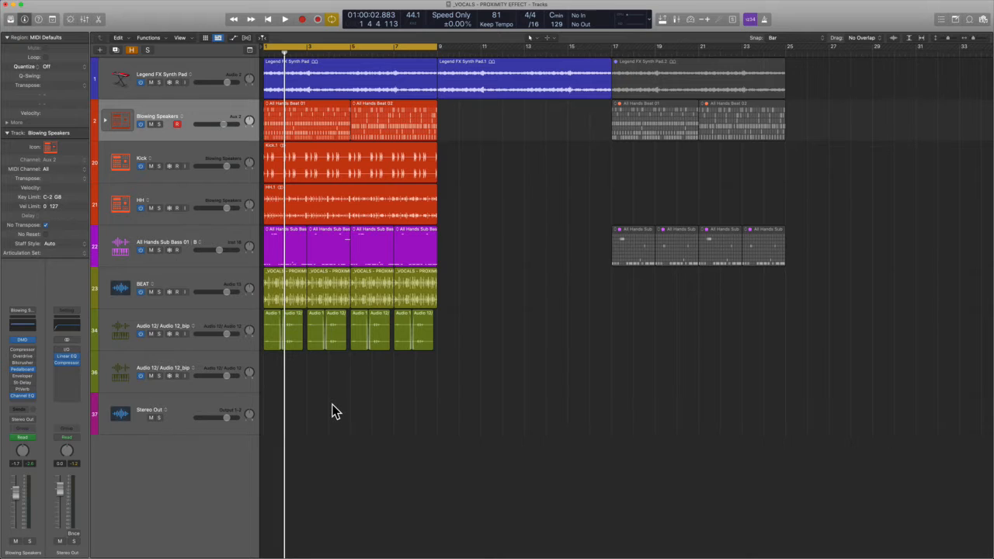
Play the whole arrangement from the beginning and stop after a few bars.
{"action": "key", "text": "Return"}
{"action": "key", "text": "space"}
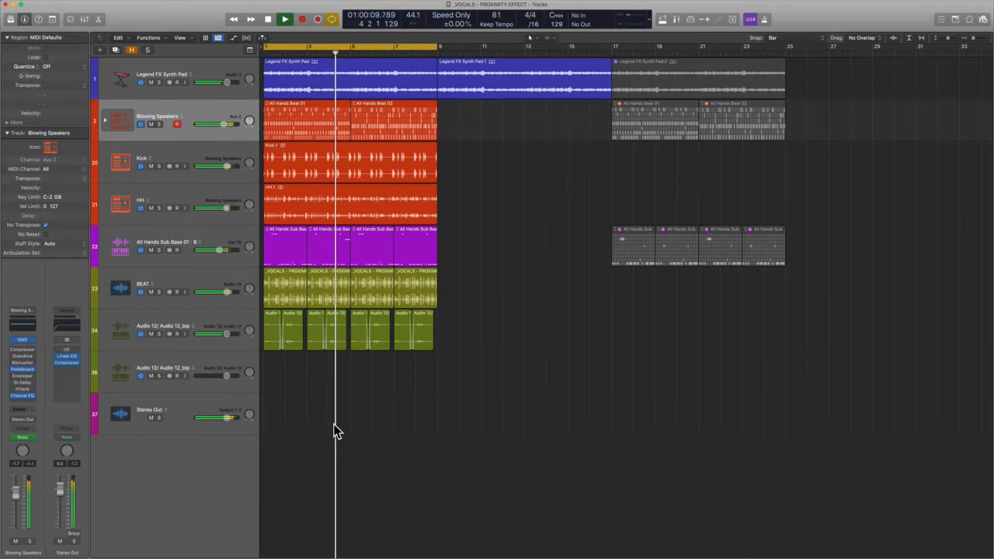
{"action": "key", "text": "space"}
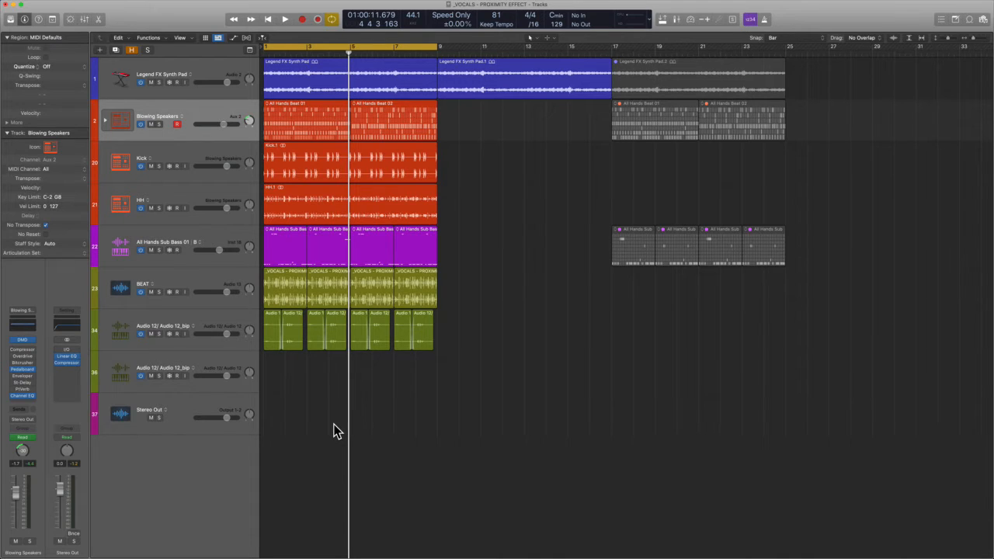
Open and turn on the Compressor on the Blowing Speakers track, using its Vintage FET model.
{"action": "left_click", "coordinate": [23, 351]}
{"action": "left_click_drag", "start_coordinate": [553, 126], "coordinate": [719, 217]}
{"action": "left_click", "coordinate": [583, 273]}
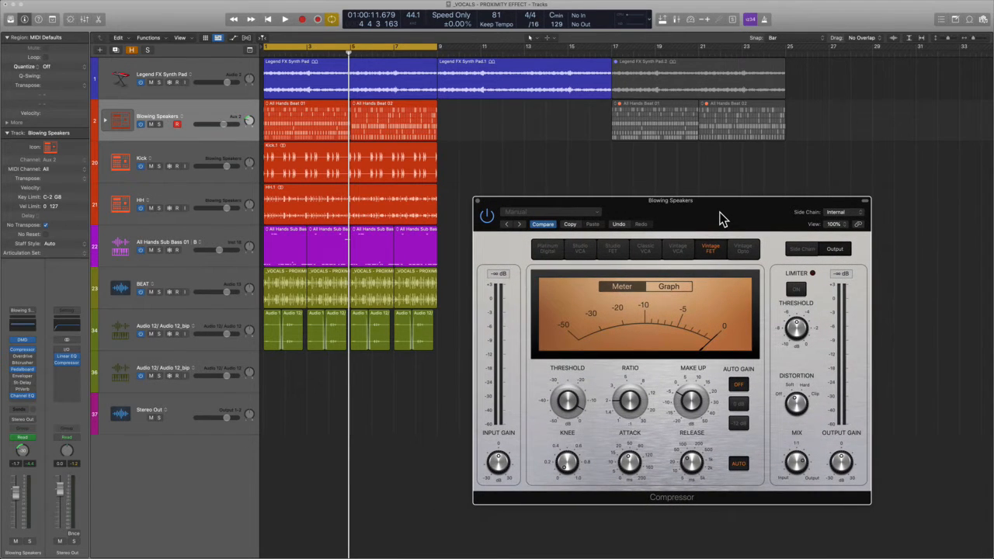
Try lowering the Blowing Speakers compressor's threshold while the full song plays from the beginning.
{"action": "key", "text": "Return"}
{"action": "key", "text": "space"}
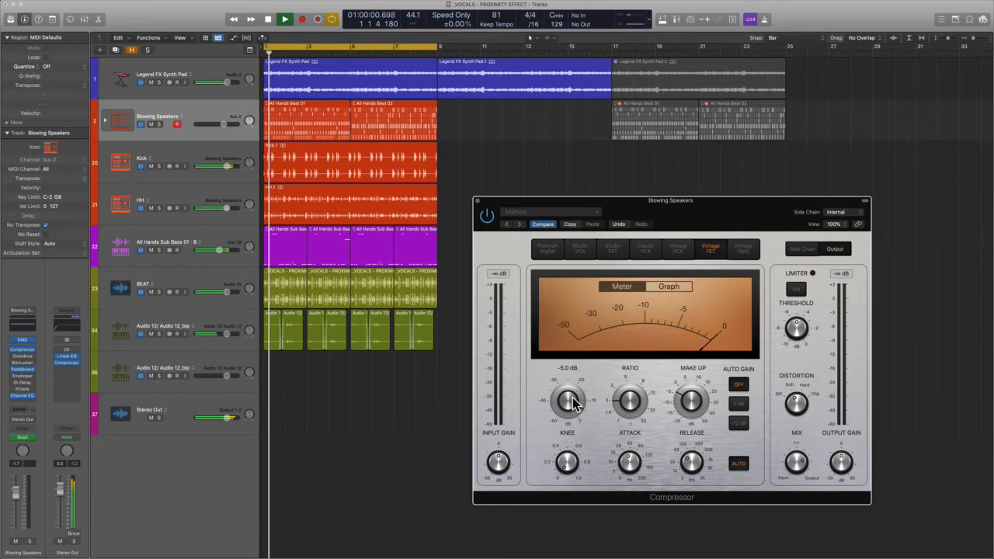
{"action": "left_click_drag", "start_coordinate": [578, 402], "coordinate": [584, 466]}
{"action": "key", "text": "space"}
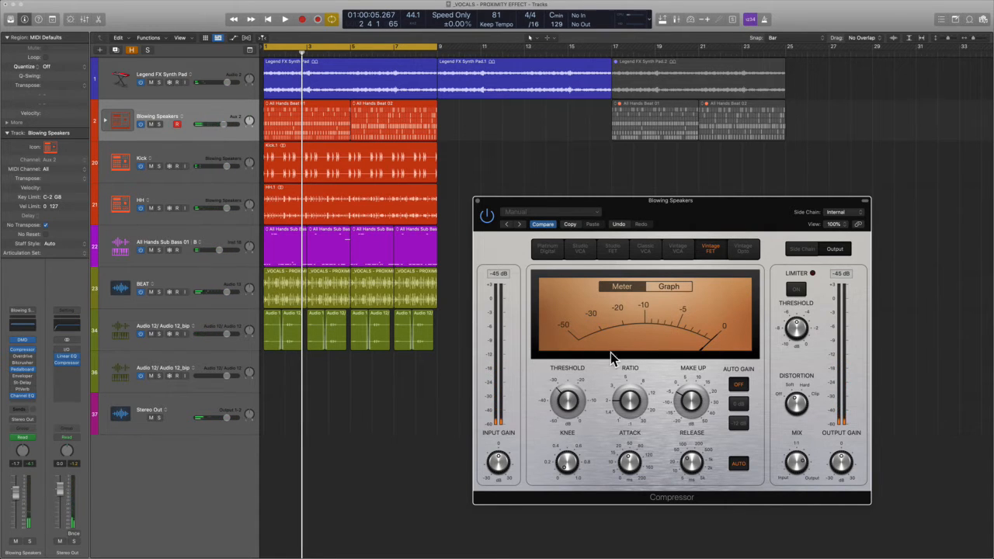
Raise the compressor's input gain to +5.5 dB and play the Blowing Speakers track soloed from the beginning.
{"action": "mouse_move", "coordinate": [567, 397]}
{"action": "left_click_drag", "start_coordinate": [501, 466], "coordinate": [504, 463]}
{"action": "left_click", "coordinate": [158, 124]}
{"action": "key", "text": "Return"}
{"action": "key", "text": "space"}
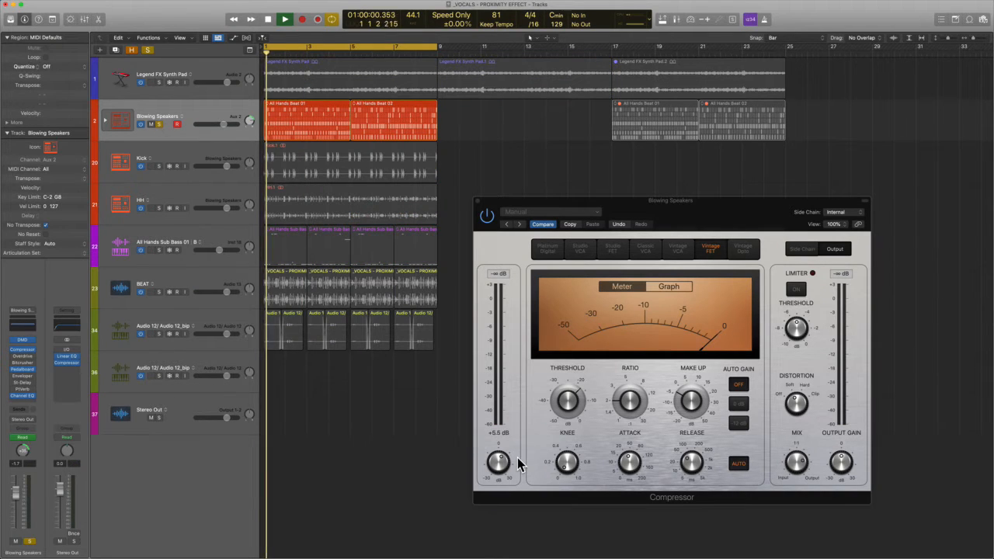
Lower the Blowing Speakers compressor's threshold and raise its make-up gain to about 2.5 dB during soloed playback.
{"action": "mouse_move", "coordinate": [518, 462]}
{"action": "left_click_drag", "start_coordinate": [573, 410], "coordinate": [580, 457]}
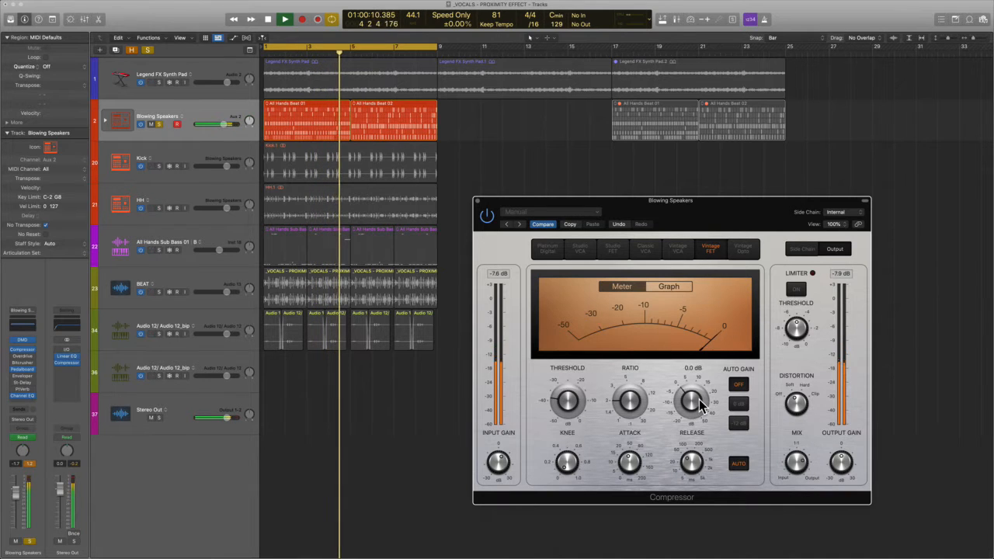
{"action": "scroll", "coordinate": [701, 401], "scroll_direction": "up", "scroll_amount": 3}
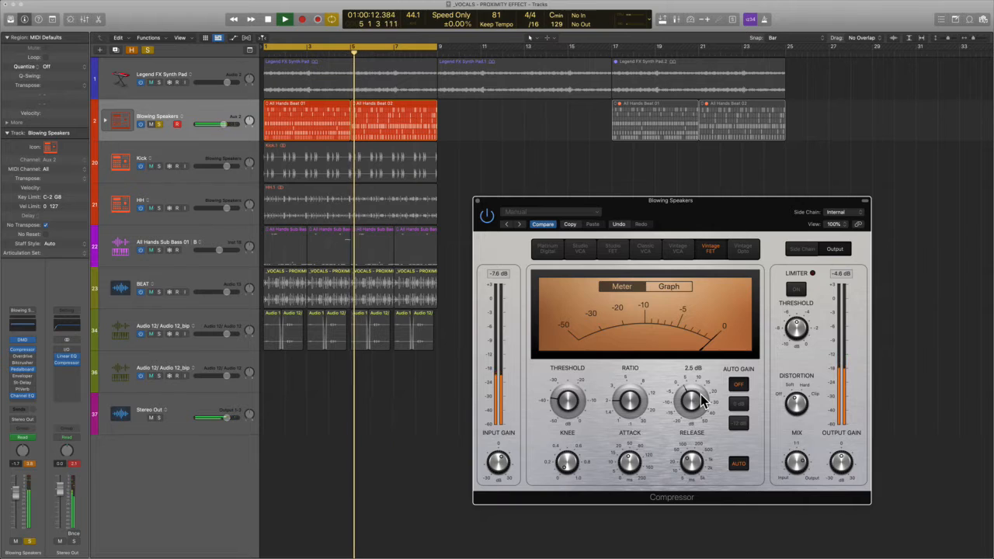
{"action": "key", "text": "space"}
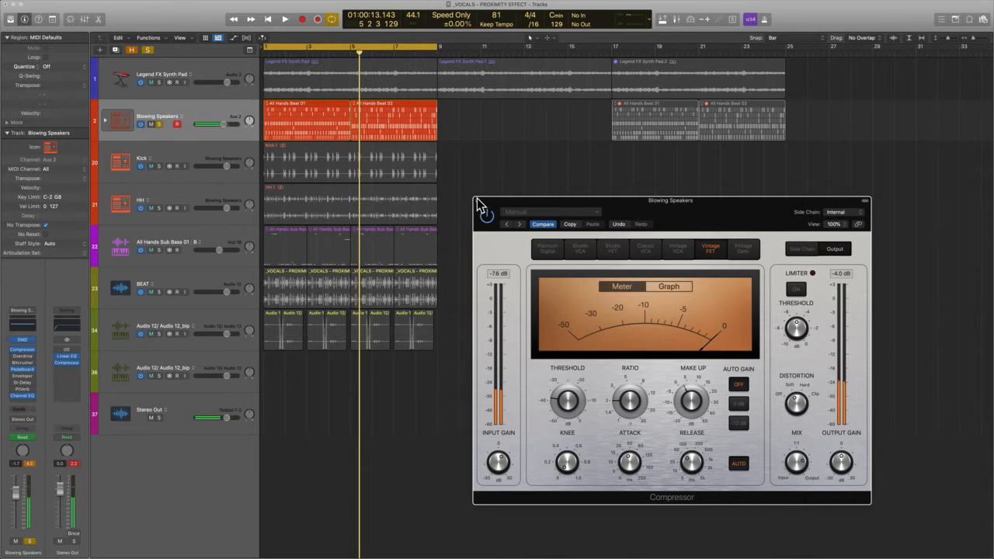
Unsolo the Blowing Speakers track and lower its volume to about -3.3 dB while the full mix plays.
{"action": "left_click", "coordinate": [478, 201]}
{"action": "left_click", "coordinate": [158, 124]}
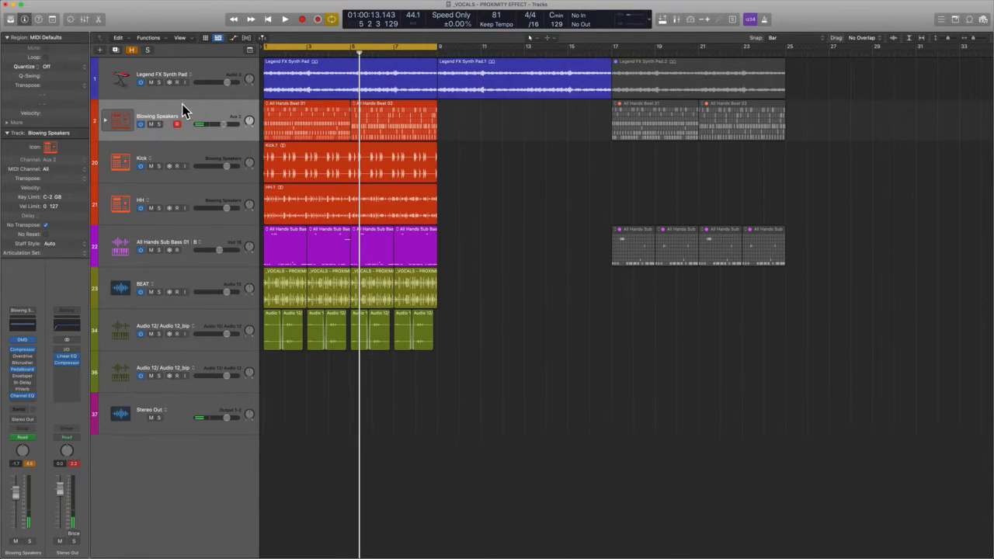
{"action": "left_click", "coordinate": [181, 104]}
{"action": "key", "text": "space"}
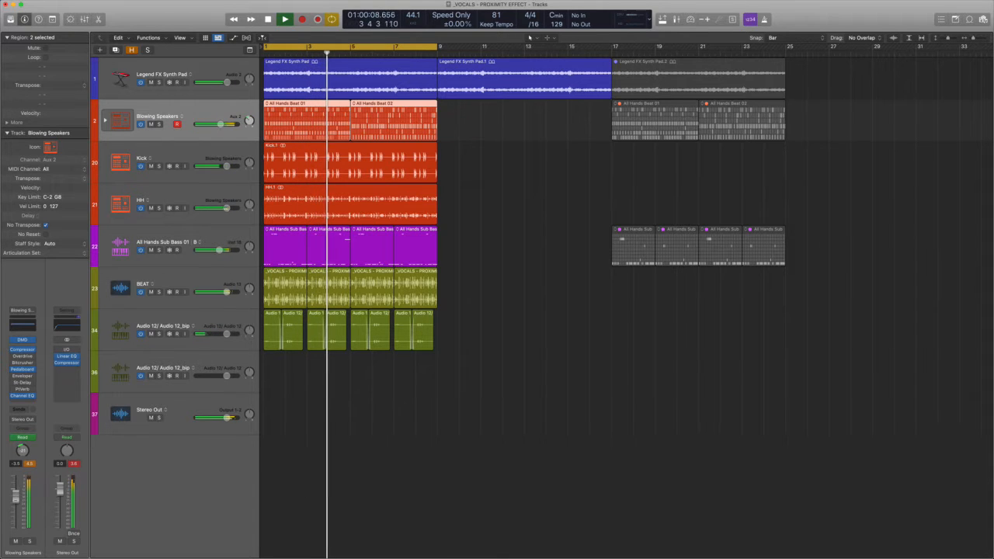
{"action": "key", "text": "space"}
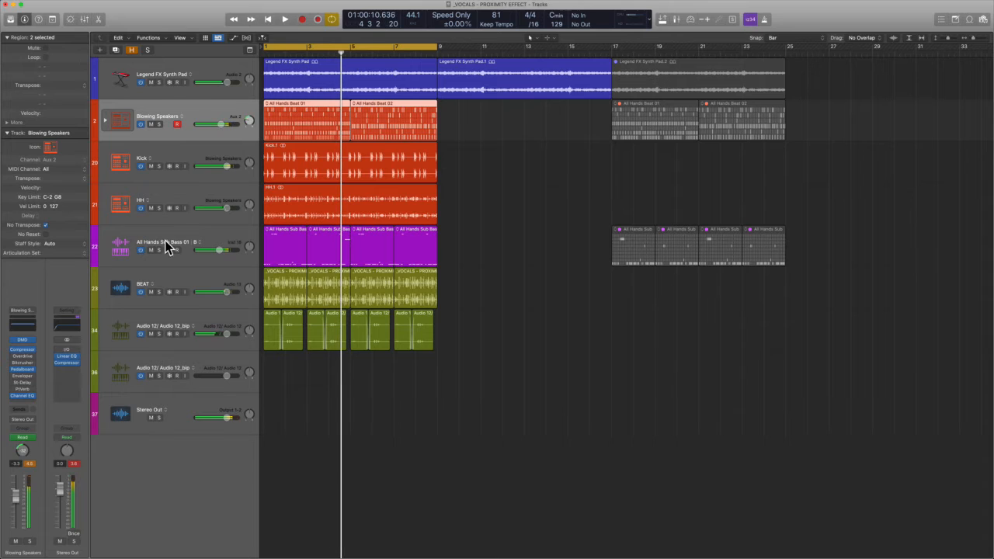
Insert a stereo Compressor on the Kick track and choose its Studio FET model.
{"action": "left_click", "coordinate": [179, 153]}
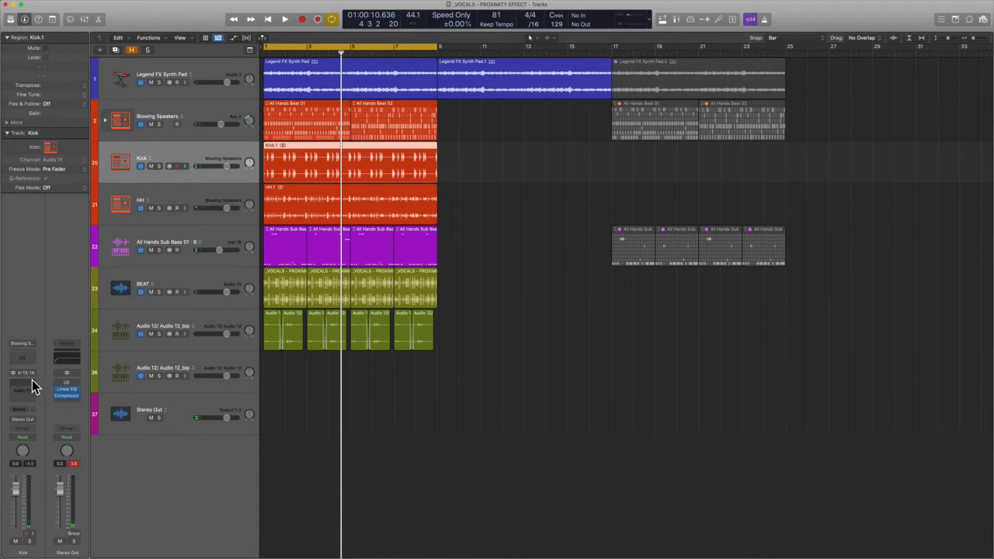
{"action": "left_click", "coordinate": [28, 387]}
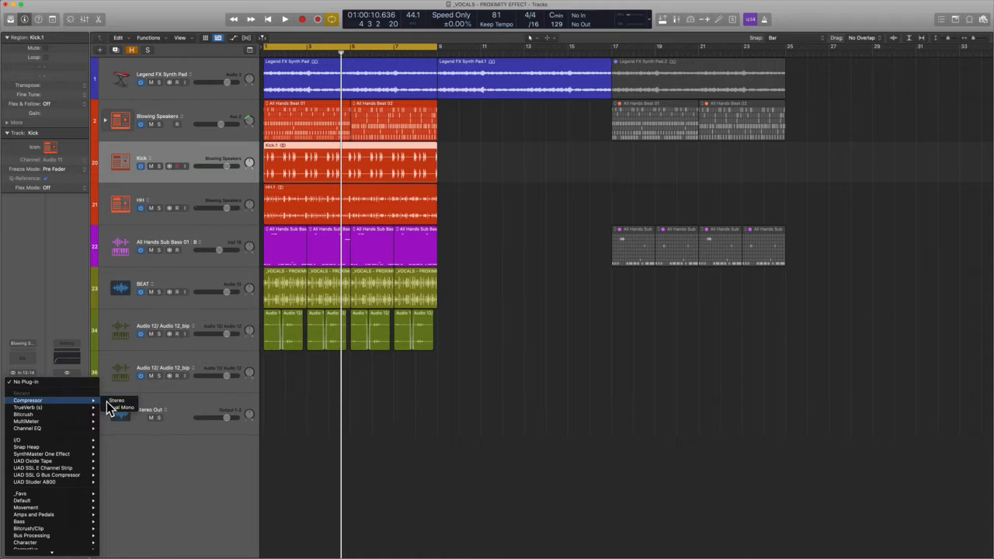
{"action": "left_click", "coordinate": [107, 410]}
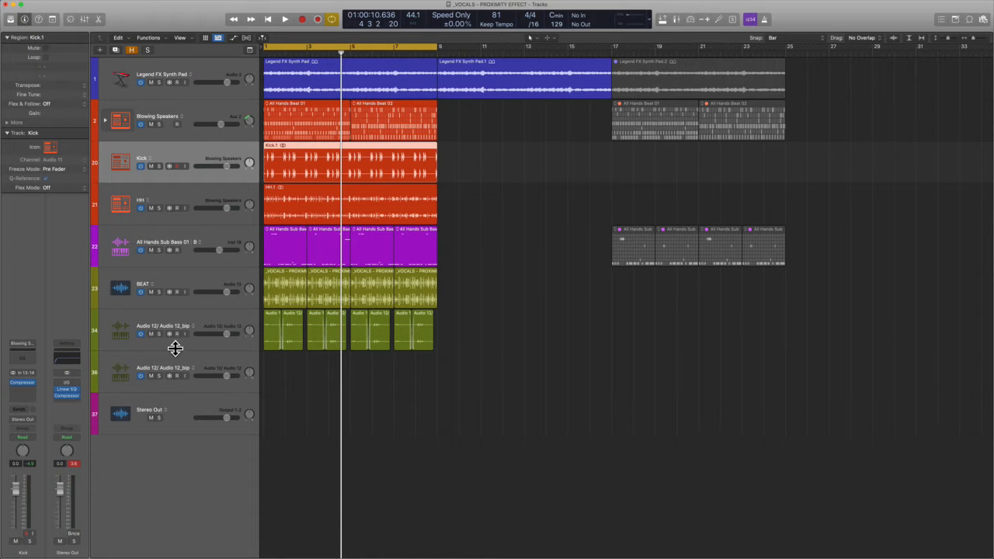
{"action": "left_click", "coordinate": [29, 387]}
{"action": "left_click_drag", "start_coordinate": [538, 113], "coordinate": [653, 198]}
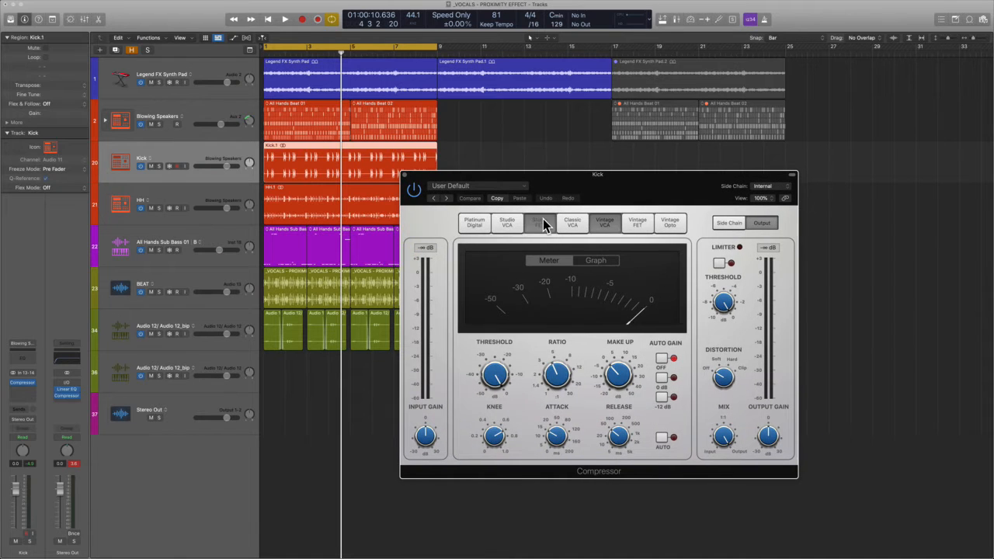
{"action": "left_click", "coordinate": [542, 219]}
Solo the Kick track and lower its compressor threshold to about -22 dB during playback.
{"action": "mouse_move", "coordinate": [523, 370]}
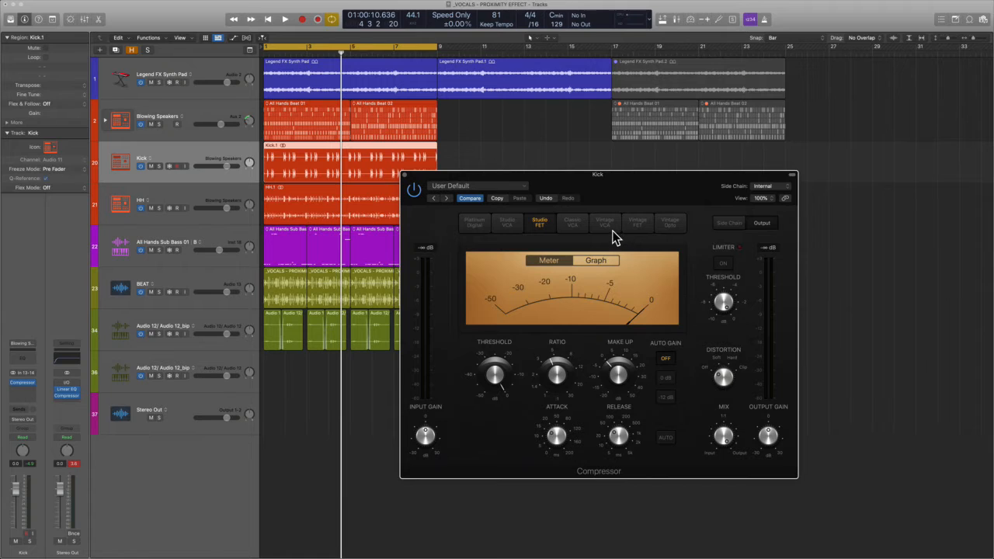
{"action": "mouse_move", "coordinate": [521, 395]}
{"action": "key", "text": "ctrl+s"}
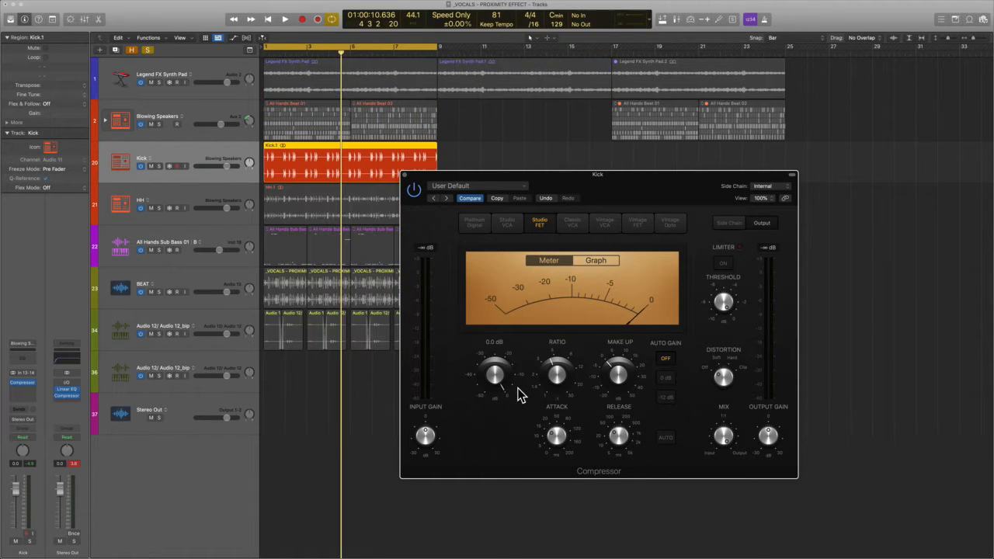
{"action": "key", "text": "space"}
{"action": "left_click_drag", "start_coordinate": [501, 375], "coordinate": [506, 421]}
Raise the Kick compressor's make-up gain and turn on automatic release.
{"action": "mouse_move", "coordinate": [615, 381]}
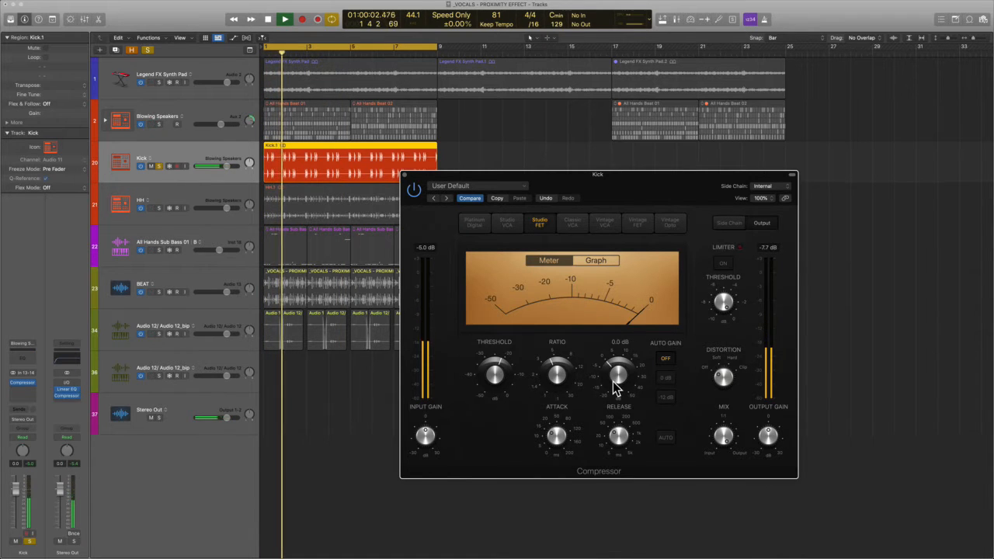
{"action": "left_click_drag", "start_coordinate": [615, 382], "coordinate": [618, 379]}
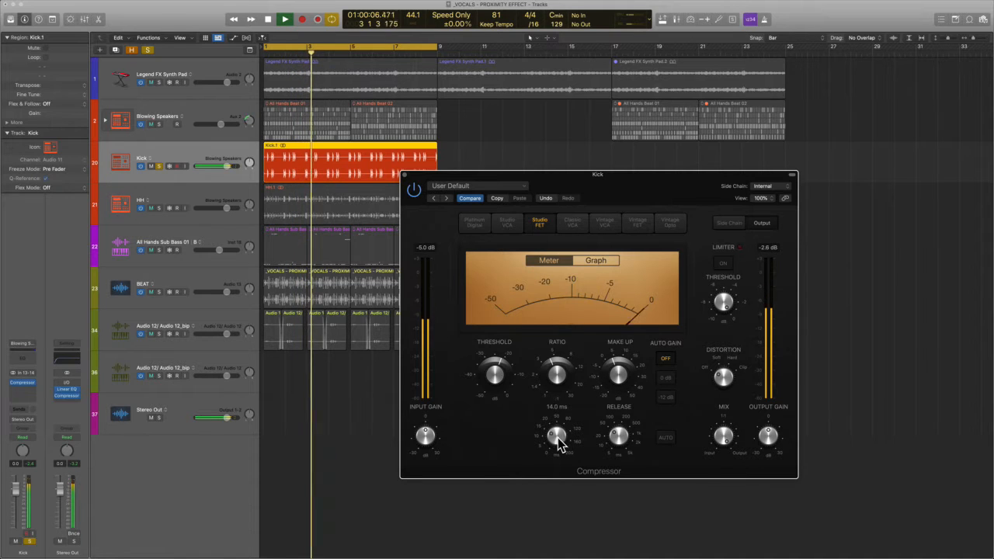
{"action": "left_click", "coordinate": [665, 439]}
{"action": "key", "text": "space"}
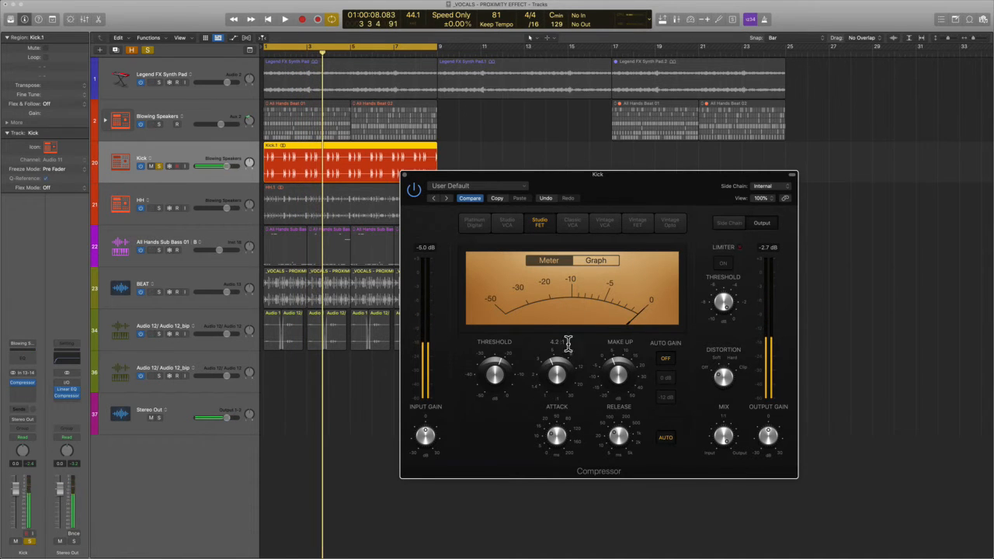
Set the Kick compressor's distortion to Soft during soloed playback and unsolo the track.
{"action": "mouse_move", "coordinate": [631, 376]}
{"action": "key", "text": "space"}
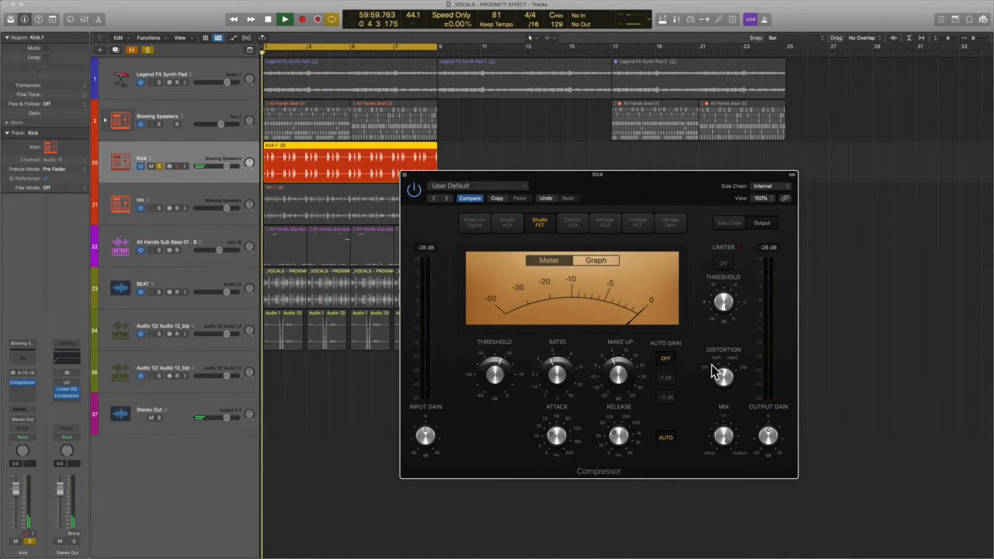
{"action": "mouse_move", "coordinate": [586, 370]}
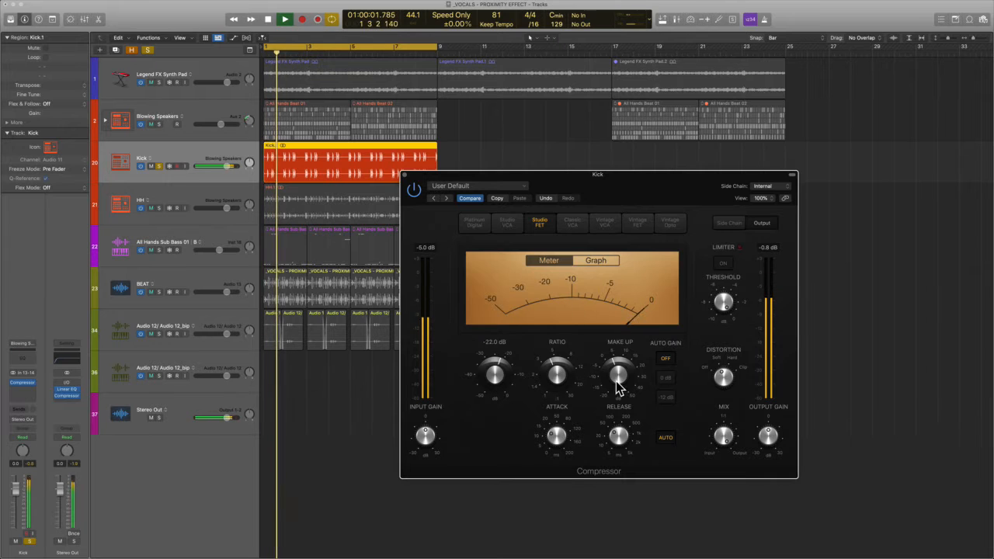
{"action": "key", "text": "space"}
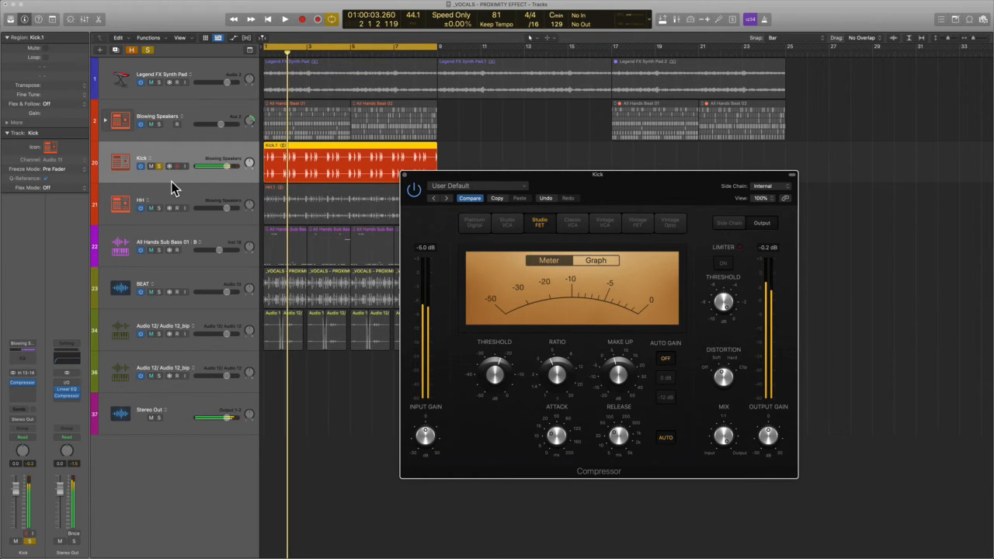
{"action": "left_click", "coordinate": [158, 166]}
Compare the full mix from the beginning with the Kick compressor bypassed and switched back on.
{"action": "left_click", "coordinate": [412, 189]}
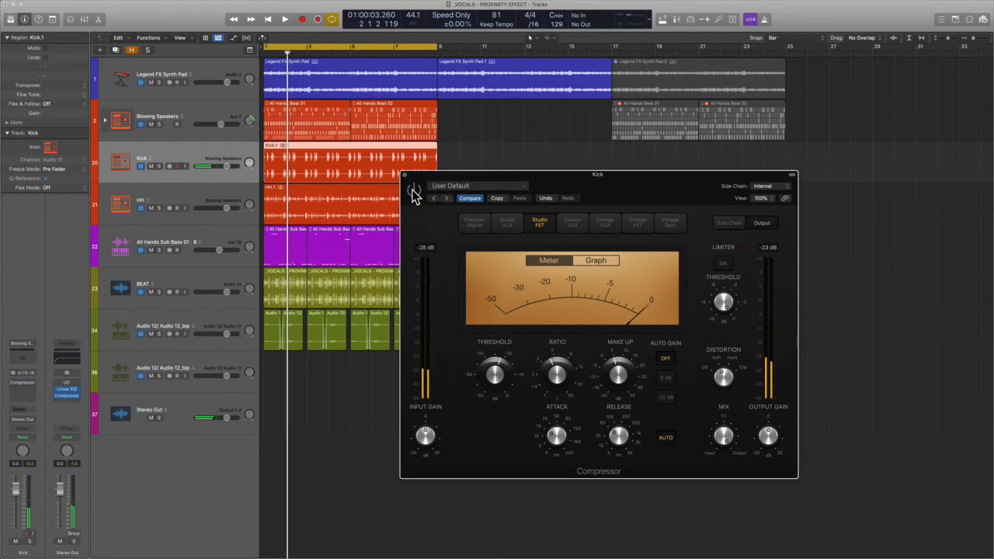
{"action": "key", "text": "Return"}
{"action": "key", "text": "space"}
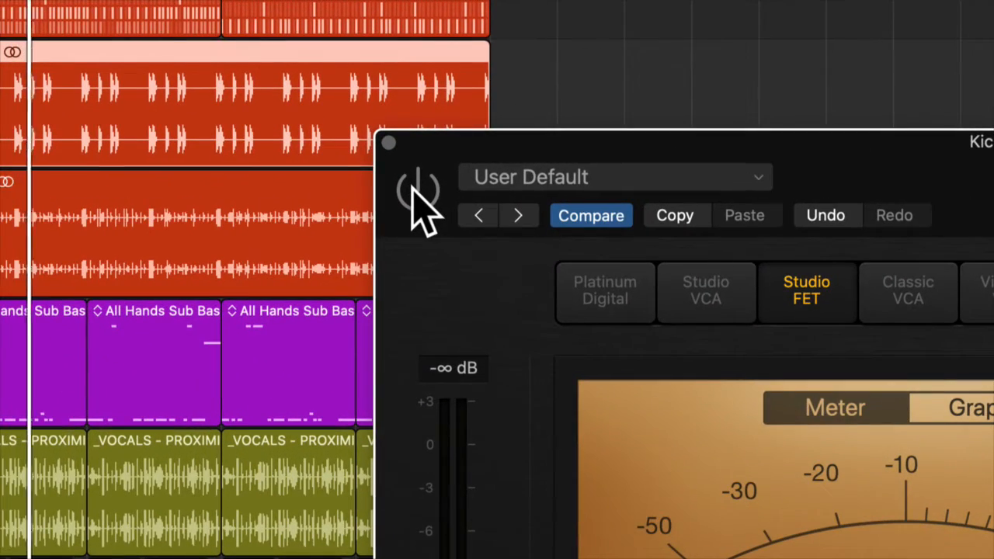
{"action": "left_click", "coordinate": [412, 191]}
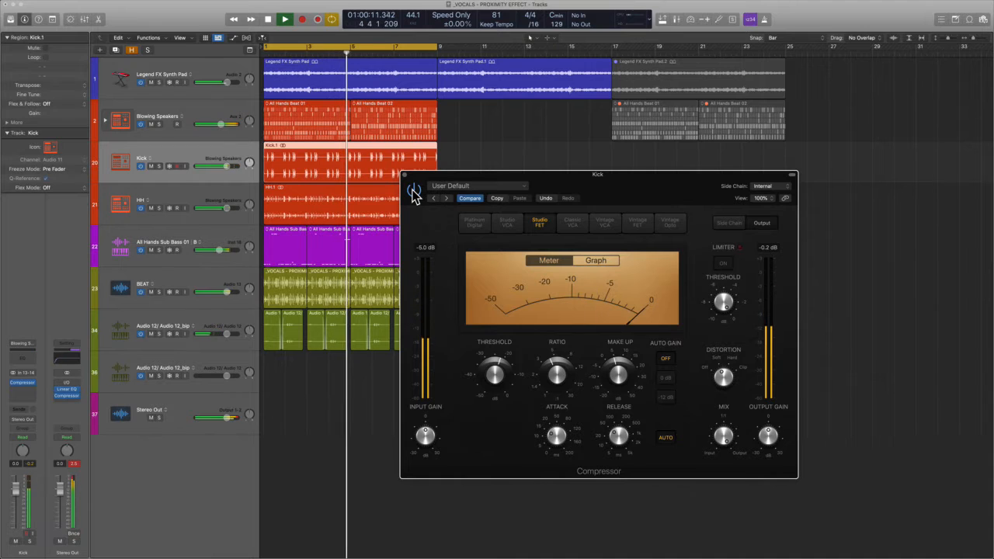
{"action": "key", "text": "space"}
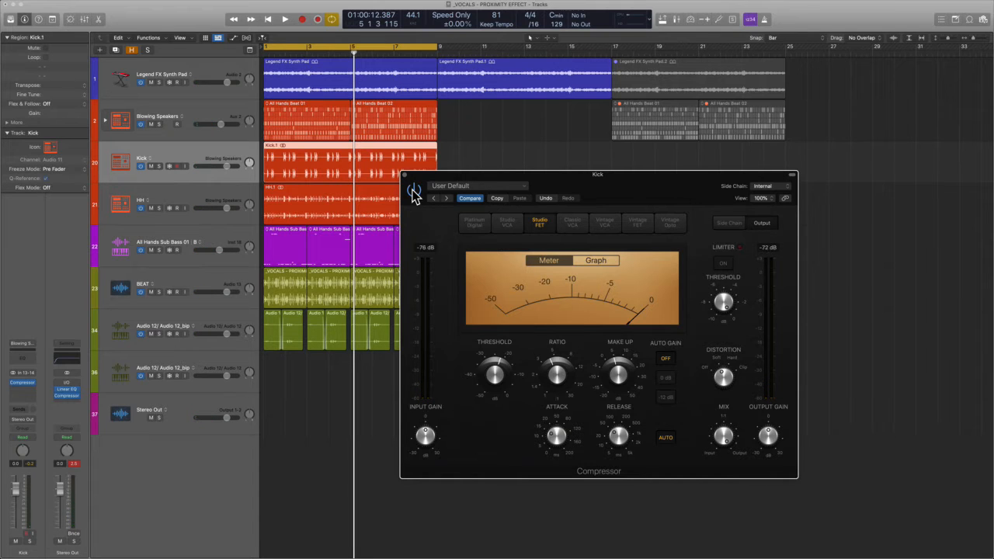
Load the Dual Mono version of the Compressor on the HH track.
{"action": "left_click", "coordinate": [199, 200]}
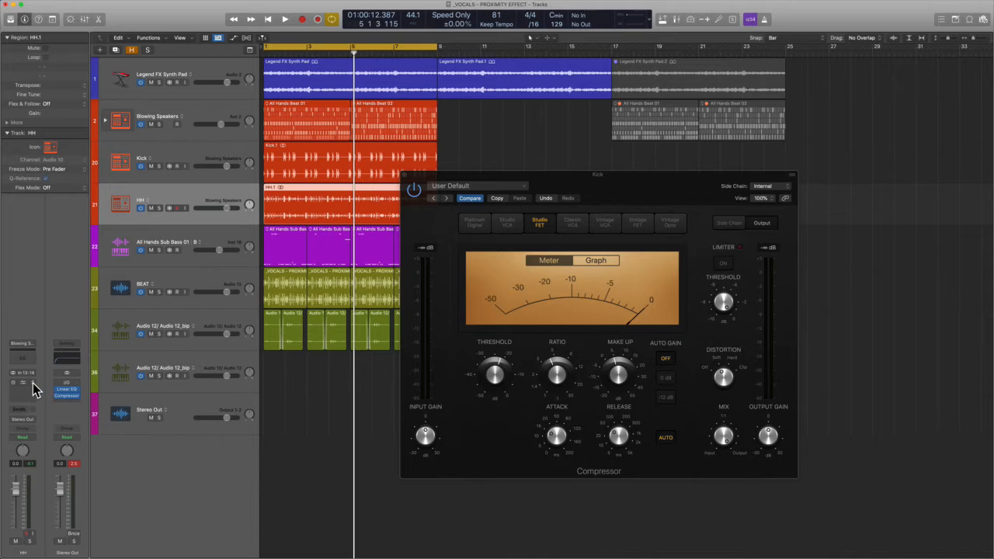
{"action": "left_click", "coordinate": [31, 386]}
{"action": "mouse_move", "coordinate": [87, 328]}
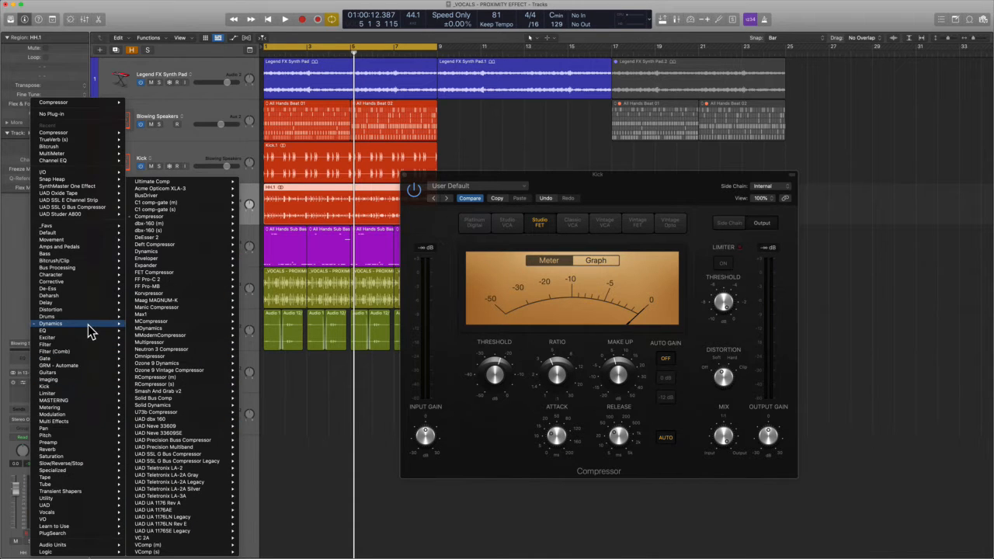
{"action": "mouse_move", "coordinate": [213, 216]}
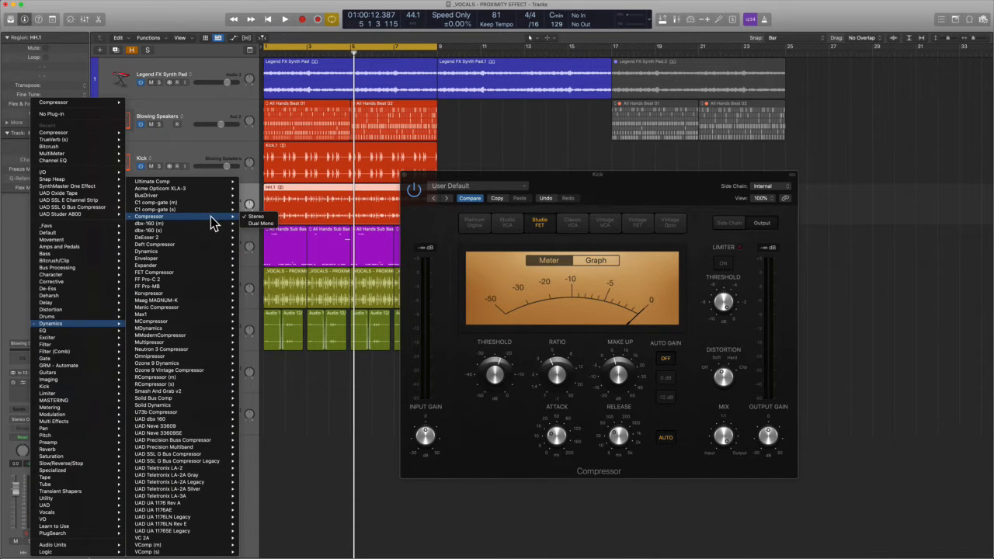
{"action": "left_click", "coordinate": [256, 224]}
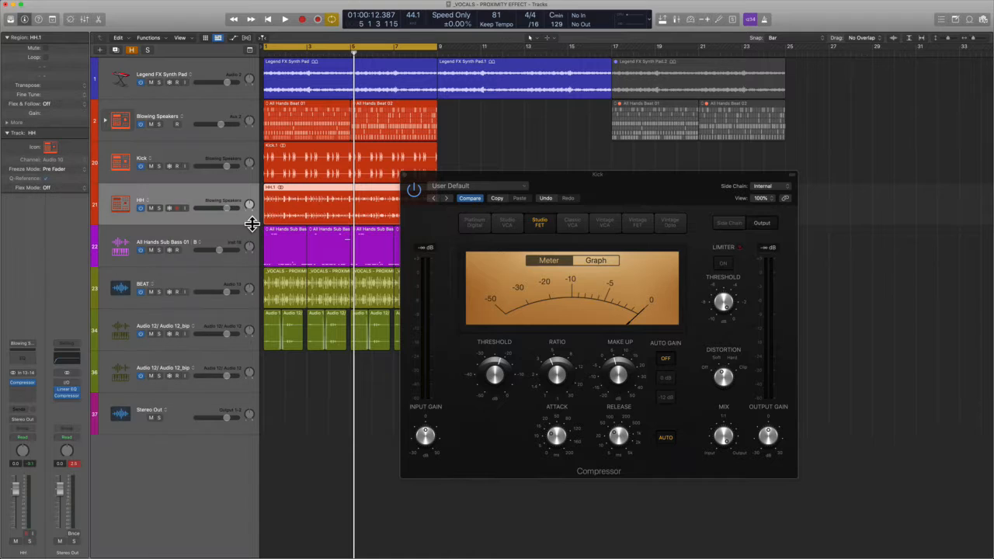
Set the HH track's Compressor to Mid/Side processing and show the Mid channel's controls.
{"action": "left_click", "coordinate": [26, 383]}
{"action": "left_click", "coordinate": [484, 138]}
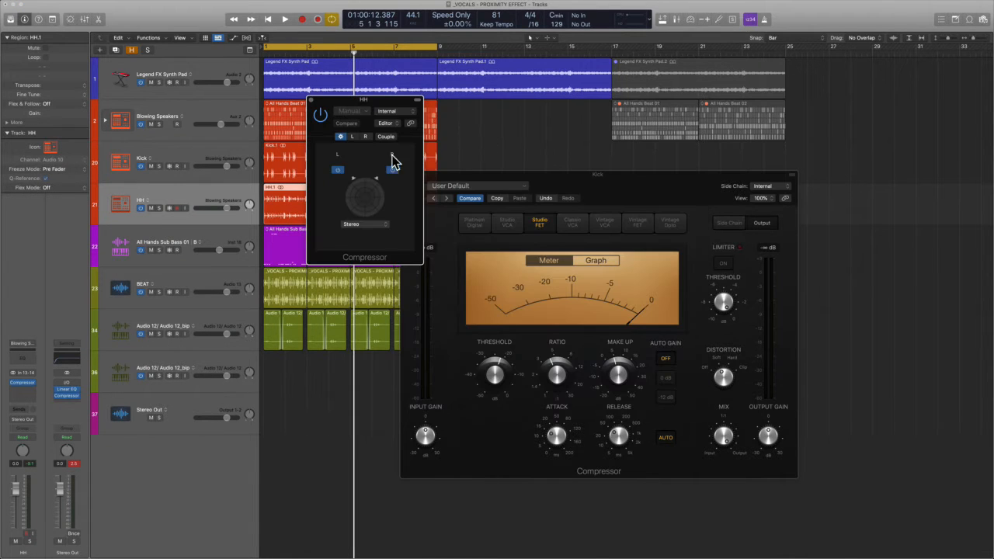
{"action": "left_click", "coordinate": [368, 225]}
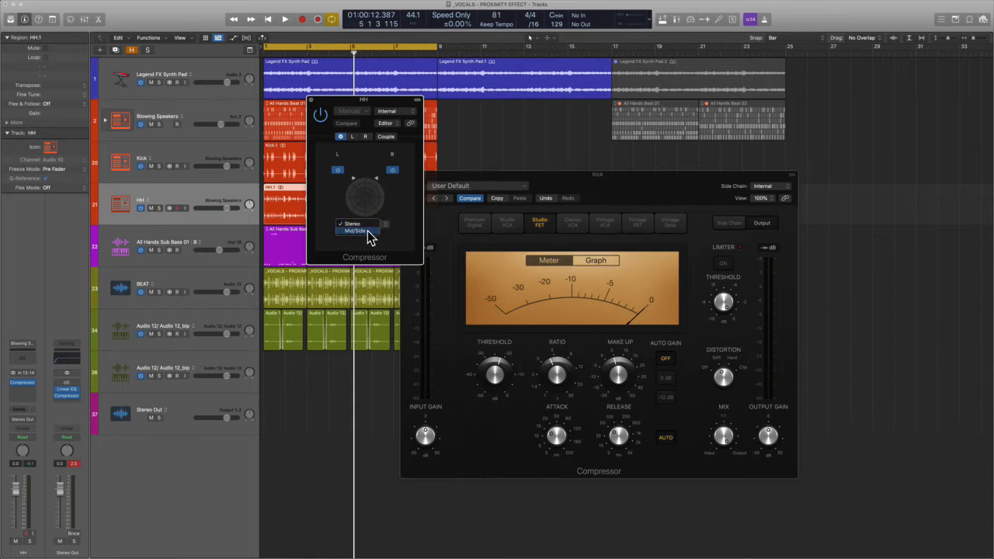
{"action": "left_click", "coordinate": [370, 235]}
{"action": "left_click", "coordinate": [351, 137]}
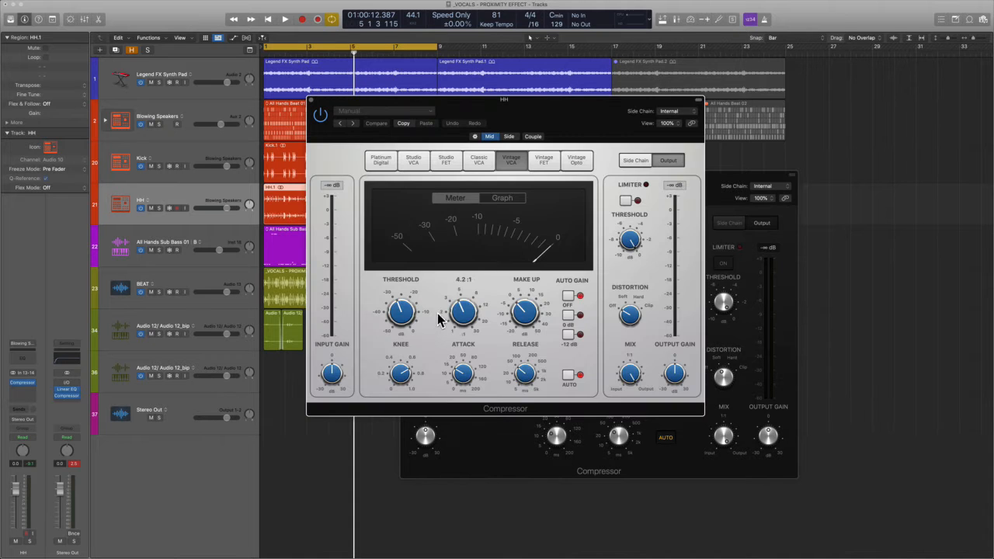
Turn the Mid channel's ratio down to its minimum, raise its threshold, and show the Side channel's controls.
{"action": "left_click_drag", "start_coordinate": [464, 305], "coordinate": [467, 369]}
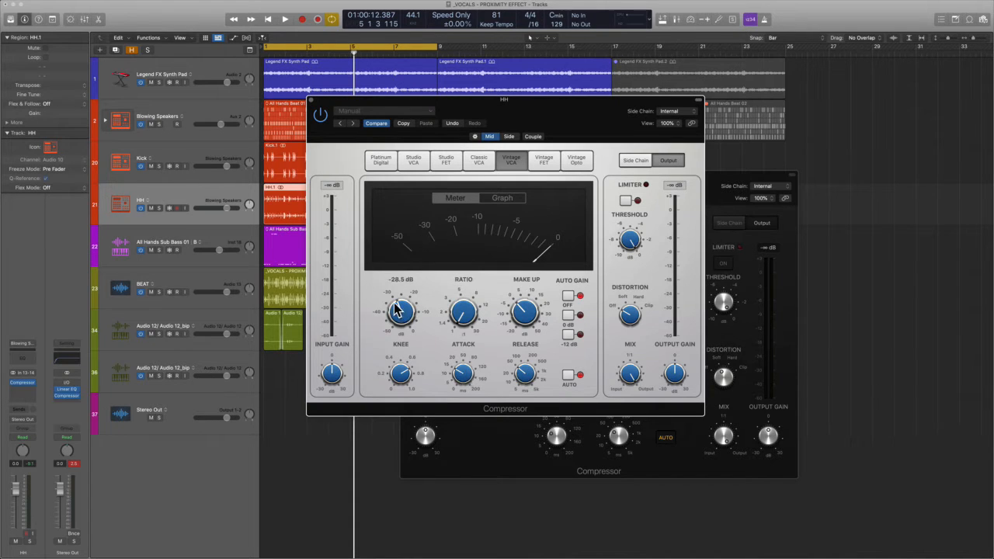
{"action": "left_click_drag", "start_coordinate": [395, 303], "coordinate": [409, 197]}
{"action": "left_click", "coordinate": [508, 136]}
Set the HH Compressor's Side channel to the Vintage Opto model and close the Kick Compressor window.
{"action": "left_click_drag", "start_coordinate": [565, 119], "coordinate": [460, 185]}
{"action": "left_click", "coordinate": [497, 181]}
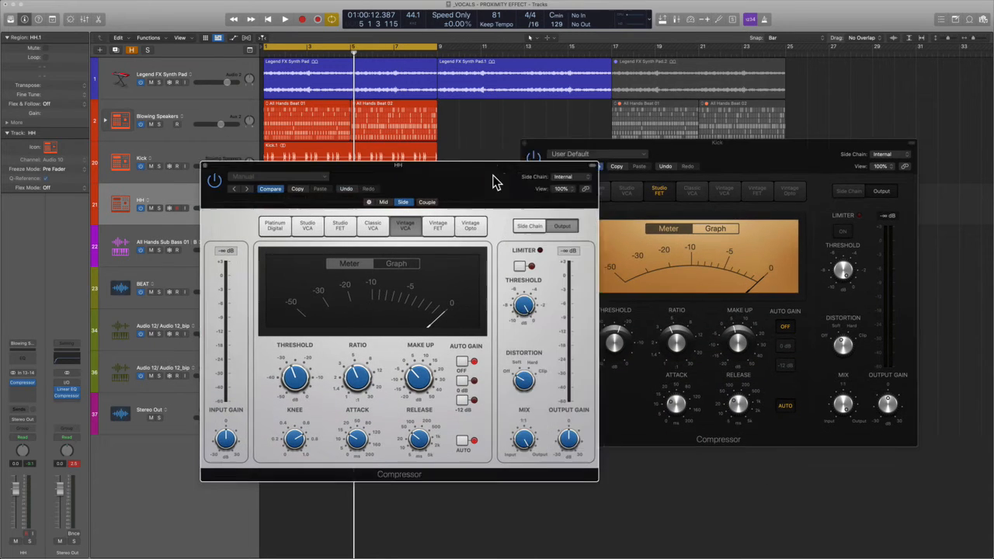
{"action": "left_click_drag", "start_coordinate": [497, 182], "coordinate": [388, 137]}
{"action": "left_click", "coordinate": [364, 183]}
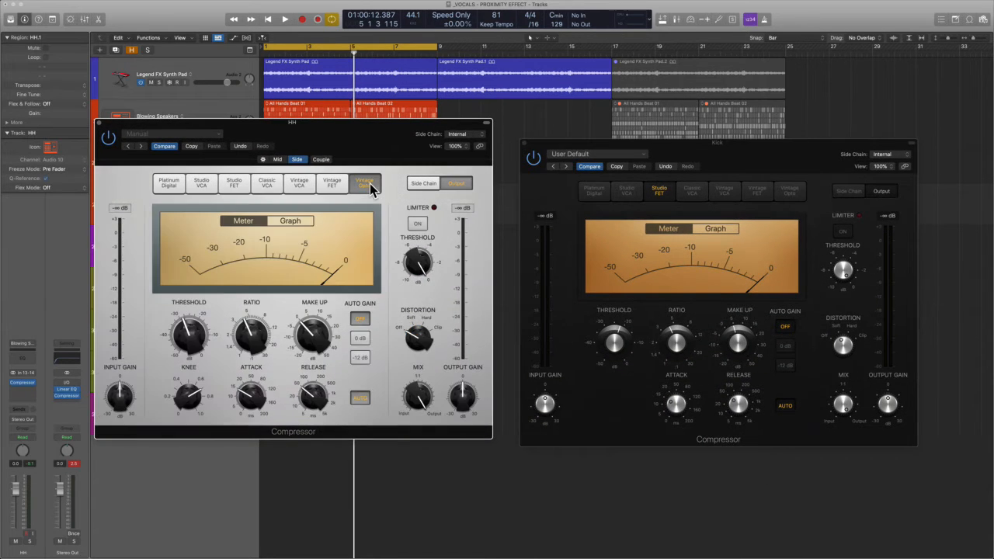
{"action": "left_click", "coordinate": [524, 146]}
{"action": "left_click_drag", "start_coordinate": [364, 137], "coordinate": [679, 157]}
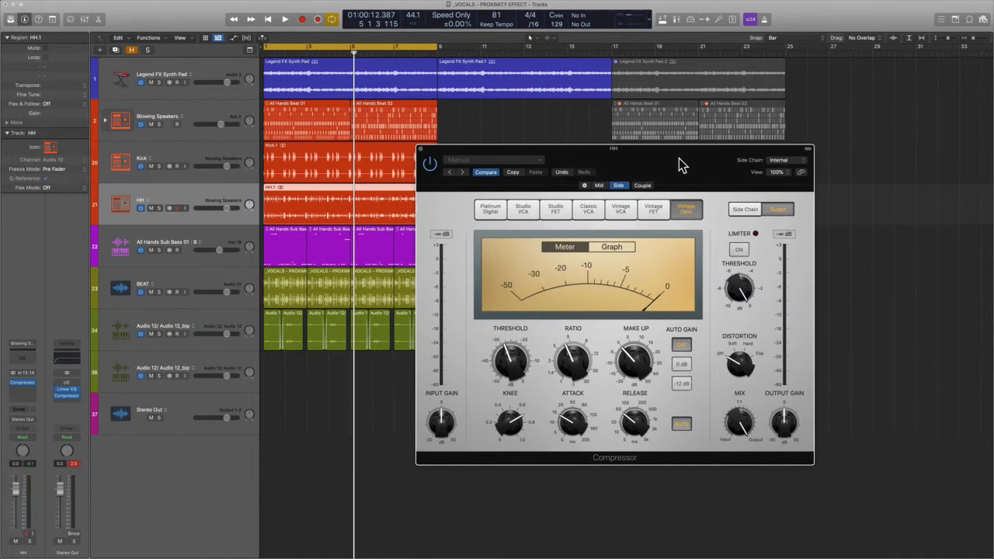
Solo the HH track, play it from the beginning, and lower the Side channel's threshold to -50 dB.
{"action": "key", "text": "s"}
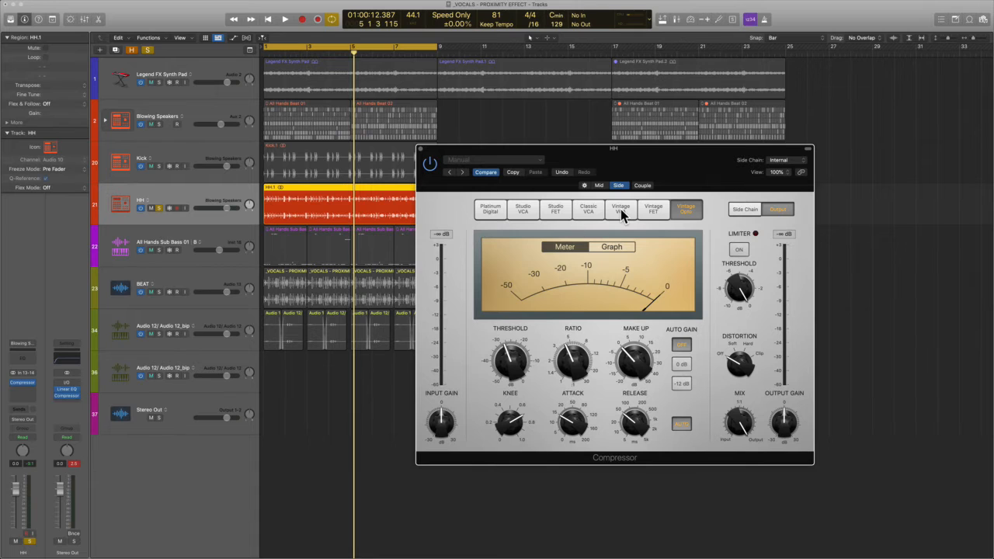
{"action": "key", "text": "space"}
{"action": "mouse_move", "coordinate": [515, 363]}
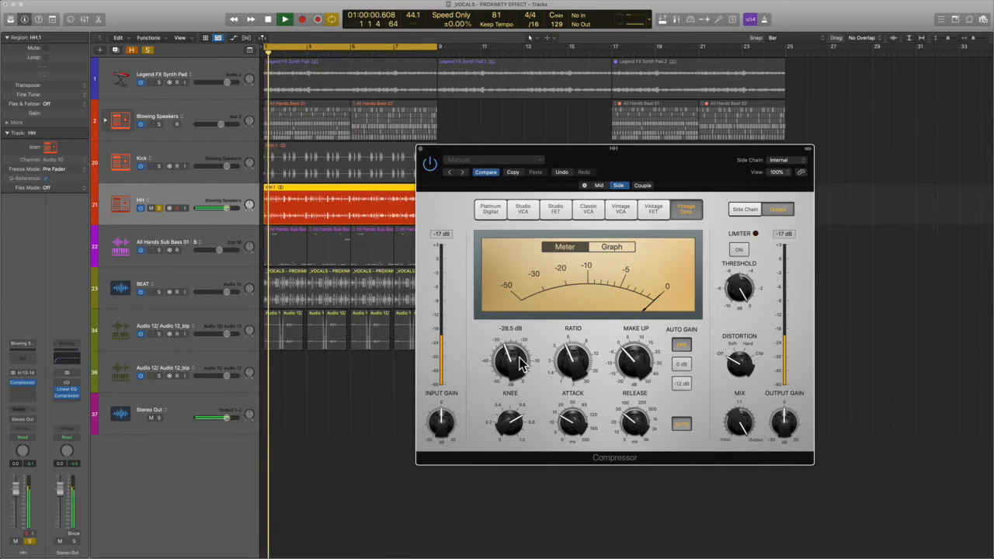
{"action": "left_click_drag", "start_coordinate": [519, 361], "coordinate": [532, 410]}
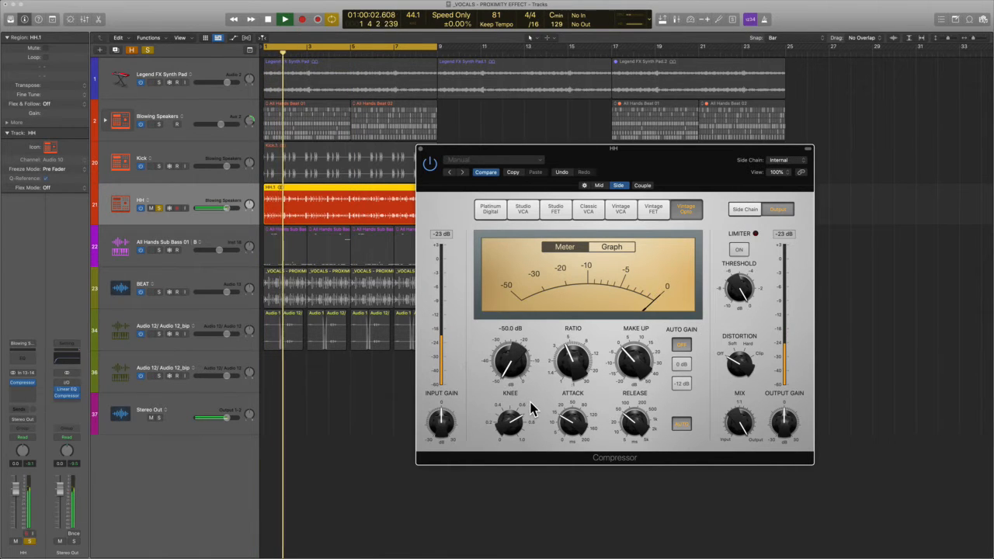
Raise the Side channel's input gain, make-up gain and ratio, and set its threshold to -47.5 dB.
{"action": "left_click_drag", "start_coordinate": [450, 435], "coordinate": [445, 420]}
{"action": "left_click_drag", "start_coordinate": [513, 374], "coordinate": [511, 369]}
{"action": "left_click_drag", "start_coordinate": [632, 361], "coordinate": [637, 359]}
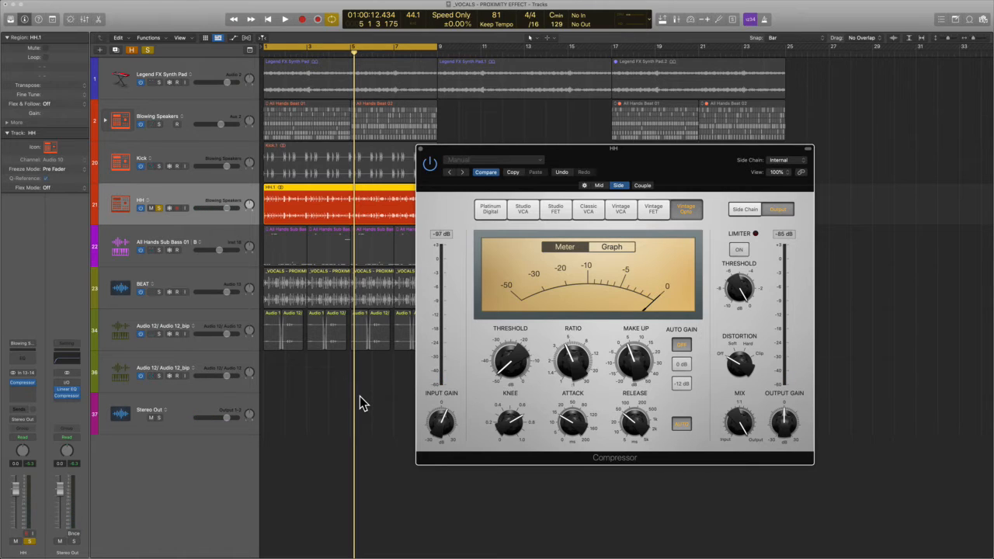
{"action": "left_click_drag", "start_coordinate": [507, 360], "coordinate": [507, 359]}
Compare the soloed HH track with its Compressor bypassed and switched back on.
{"action": "left_click", "coordinate": [429, 165]}
{"action": "key", "text": "space"}
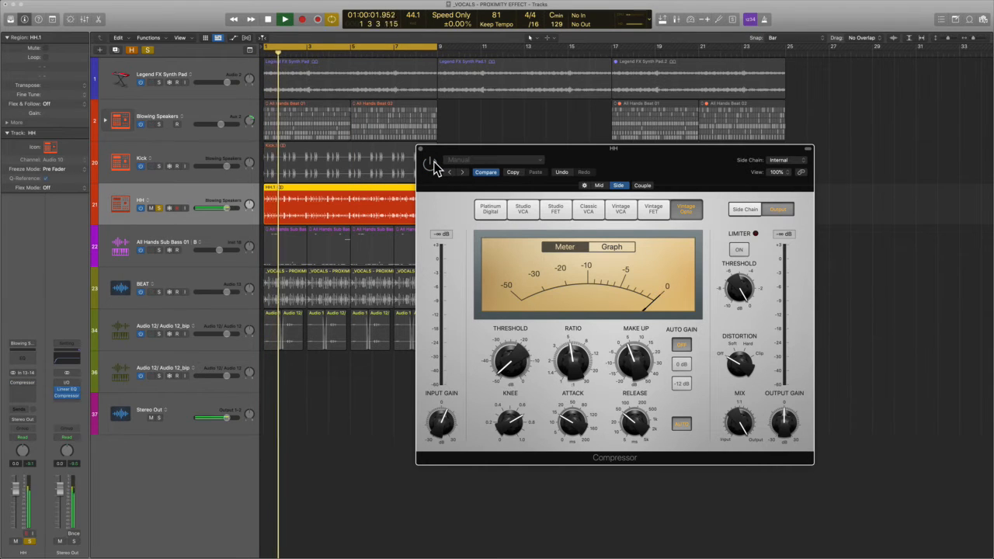
{"action": "key", "text": "space"}
{"action": "key", "text": "space"}
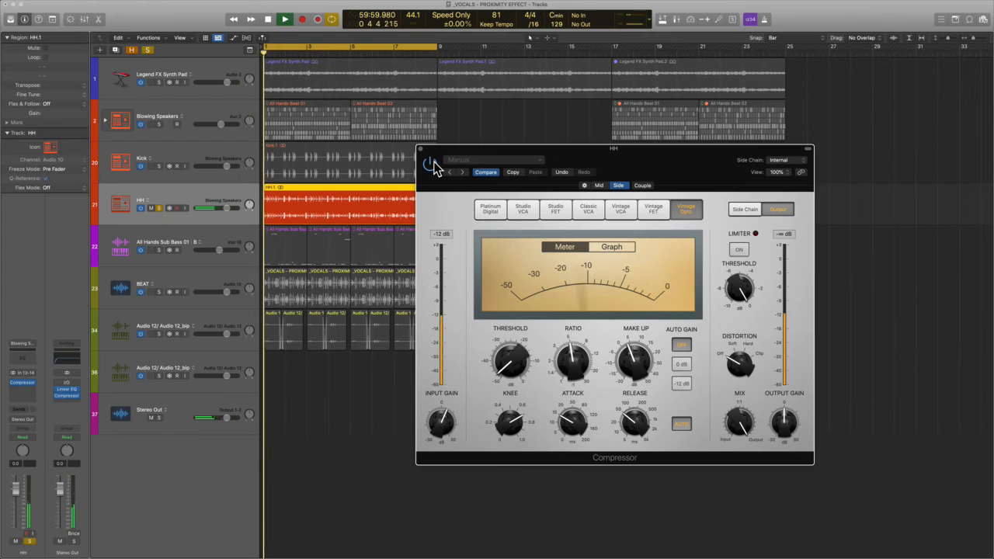
{"action": "left_click", "coordinate": [431, 165]}
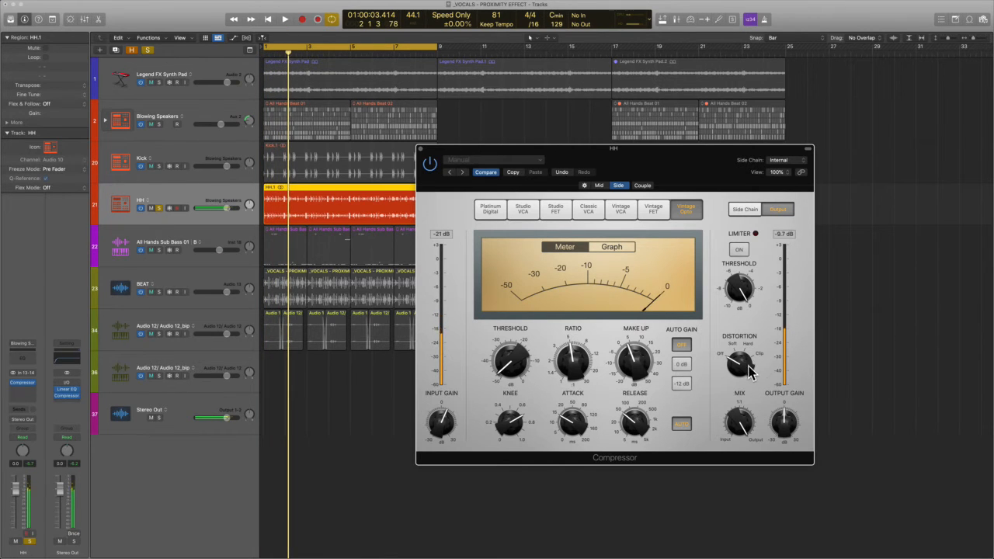
Set the HH Compressor's Side distortion to Soft, check it in soloed playback, and unsolo the track.
{"action": "key", "text": "space"}
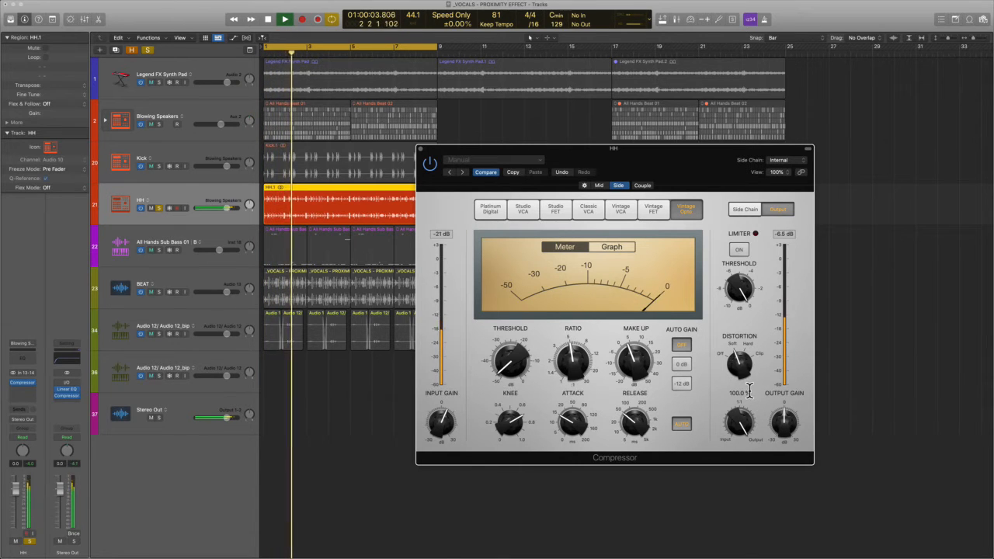
{"action": "key", "text": "space"}
{"action": "left_click", "coordinate": [159, 208]}
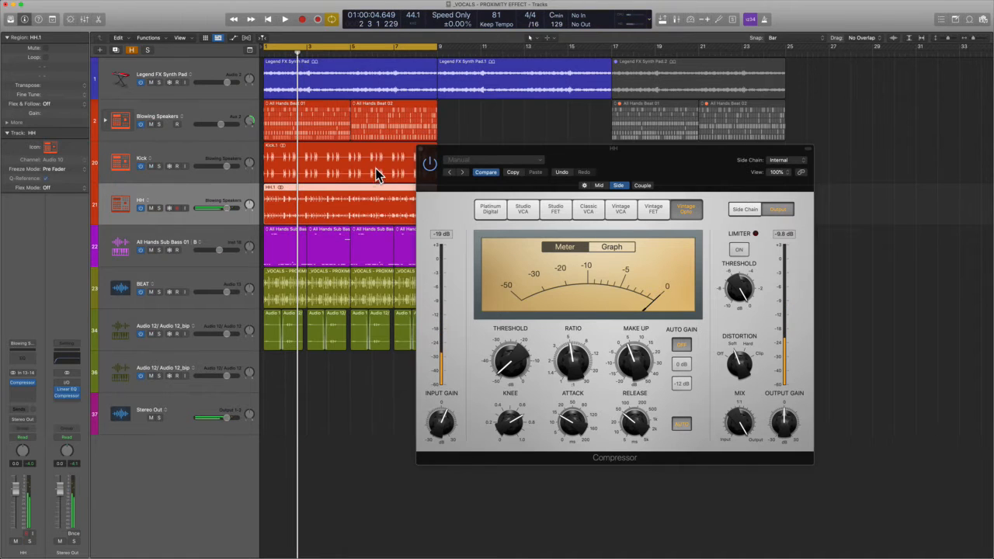
Compare the full mix with the HH Compressor repeatedly bypassed and switched back on.
{"action": "left_click", "coordinate": [434, 163]}
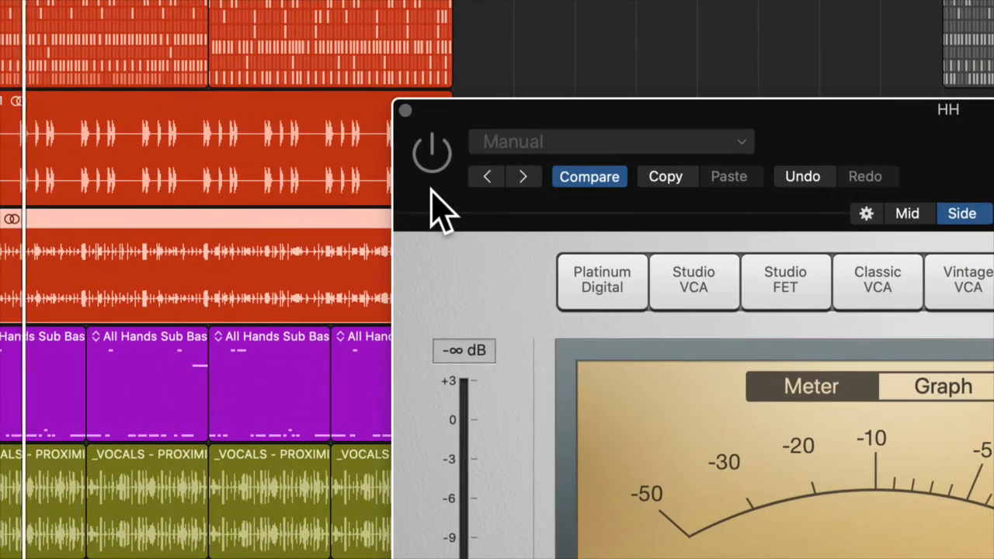
{"action": "left_click", "coordinate": [432, 153]}
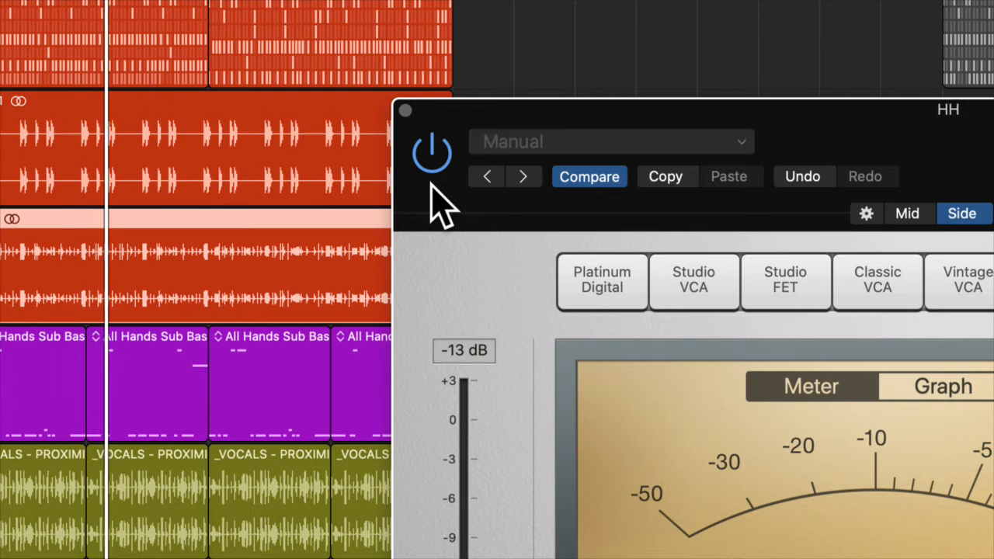
{"action": "left_click", "coordinate": [431, 159]}
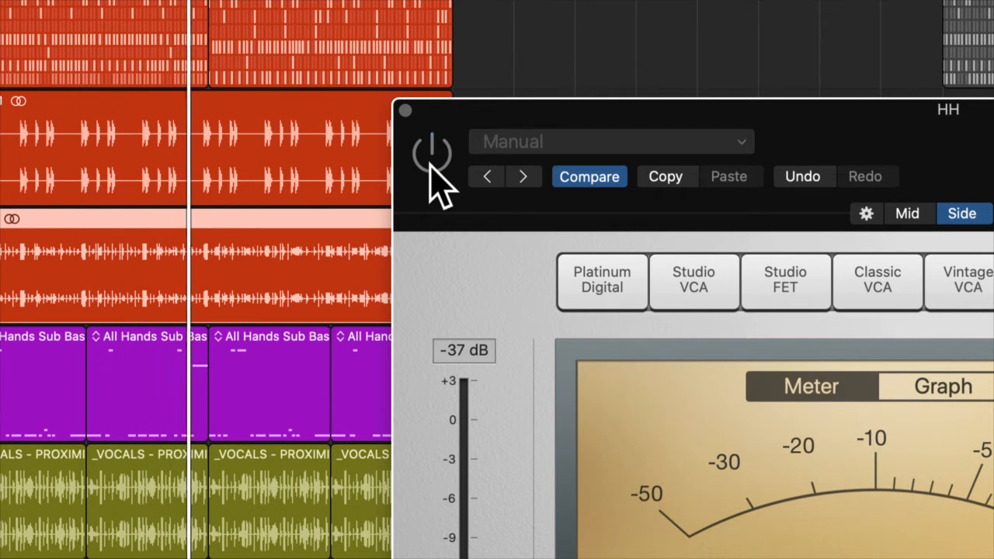
{"action": "left_click", "coordinate": [431, 159]}
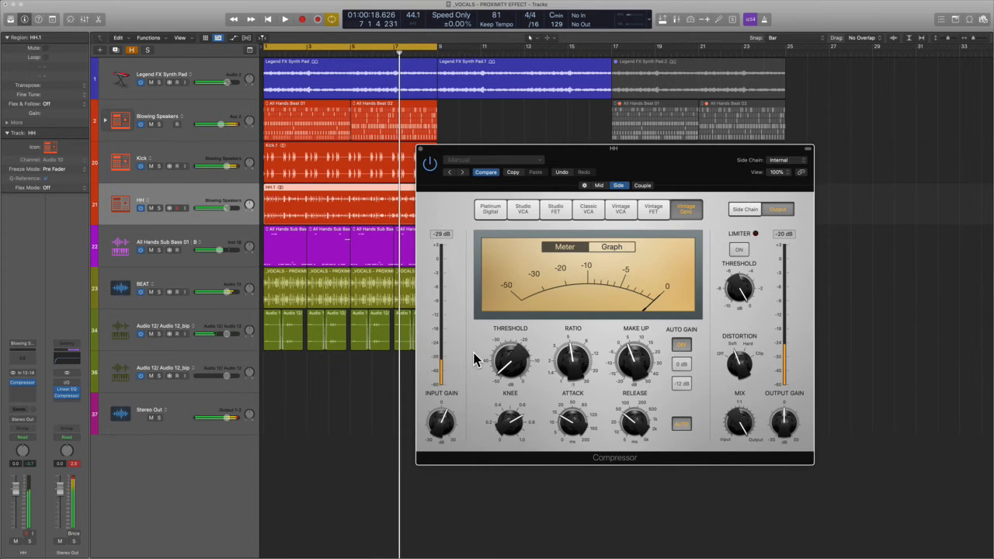
Slightly raise the Side channel's make-up gain while replaying the mix from the beginning, and close the HH Compressor.
{"action": "key", "text": "Return"}
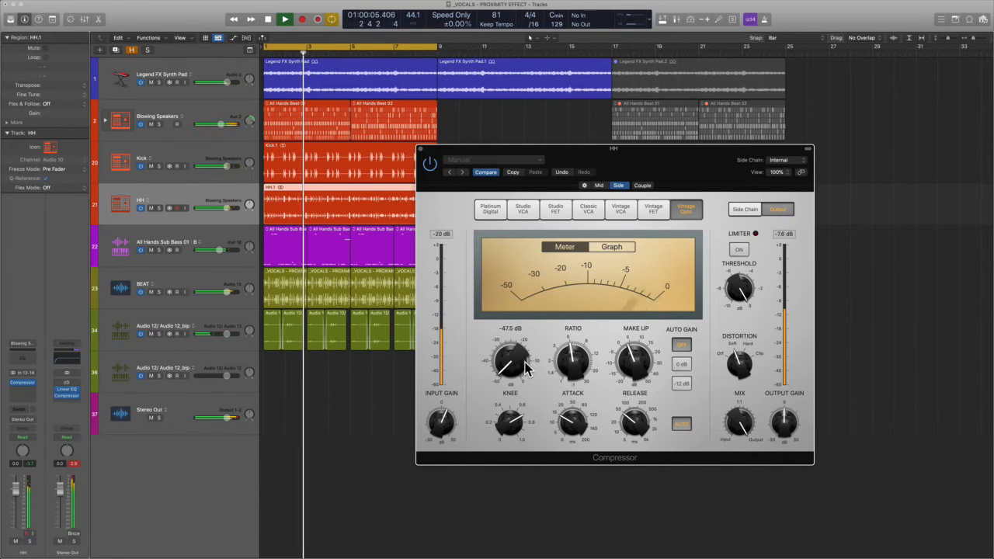
{"action": "left_click_drag", "start_coordinate": [637, 362], "coordinate": [636, 360]}
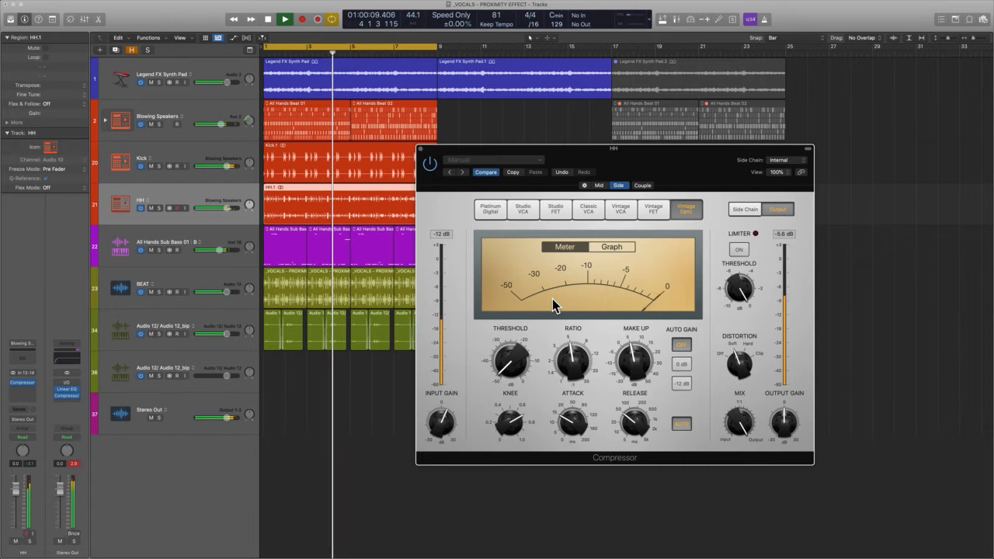
{"action": "key", "text": "space"}
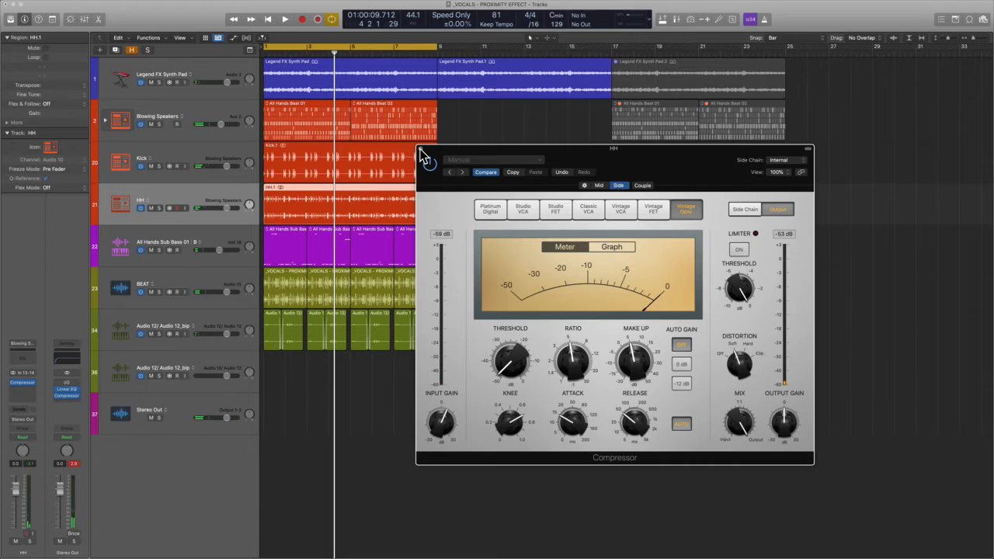
{"action": "left_click", "coordinate": [420, 150]}
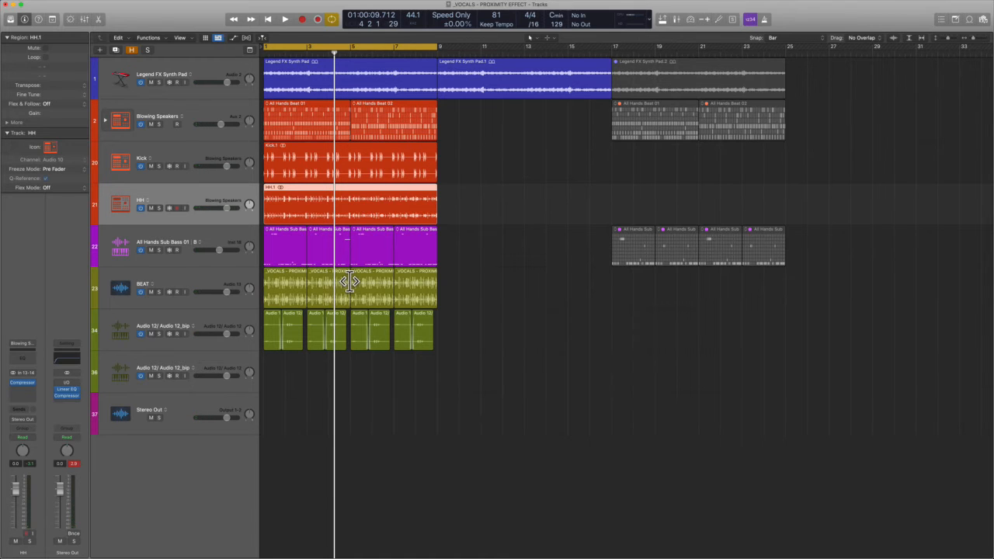
Listen briefly to the BEAT track on its own from the beginning and unsolo it.
{"action": "left_click", "coordinate": [167, 290]}
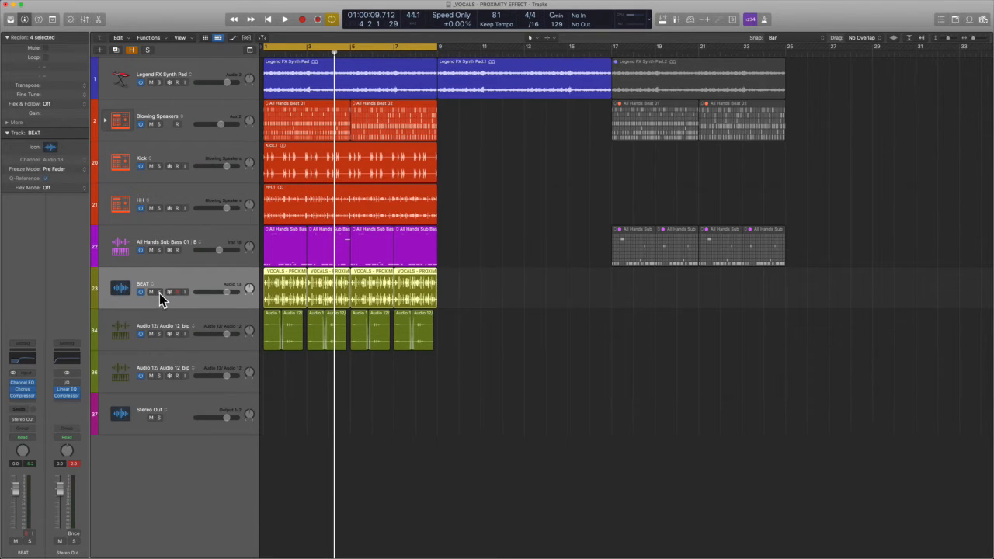
{"action": "left_click", "coordinate": [159, 292]}
{"action": "key", "text": "space"}
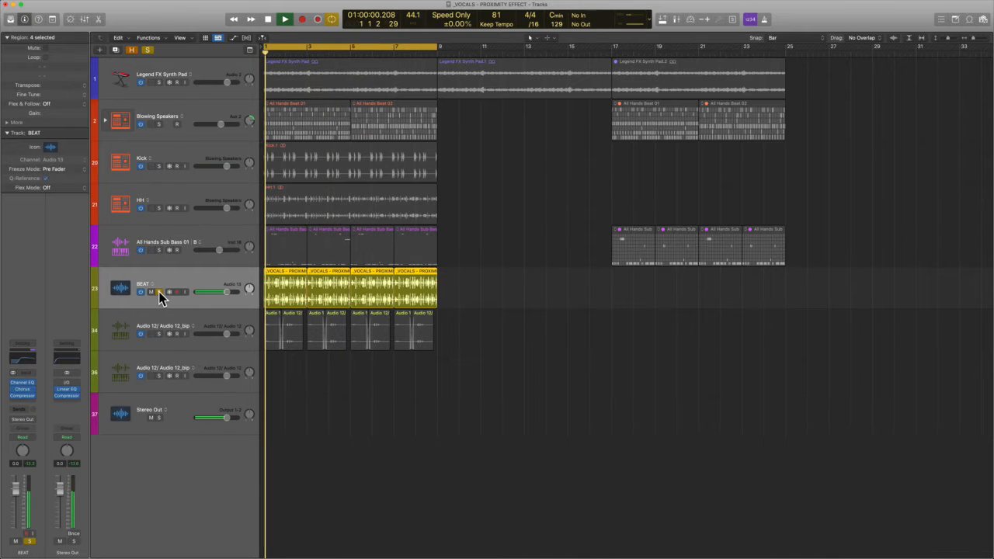
{"action": "key", "text": "space"}
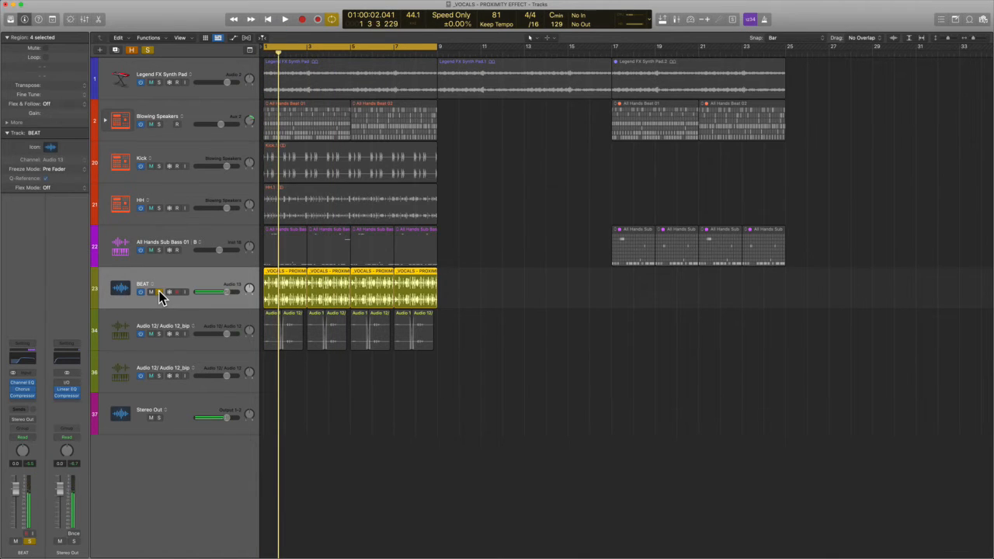
{"action": "left_click", "coordinate": [160, 292]}
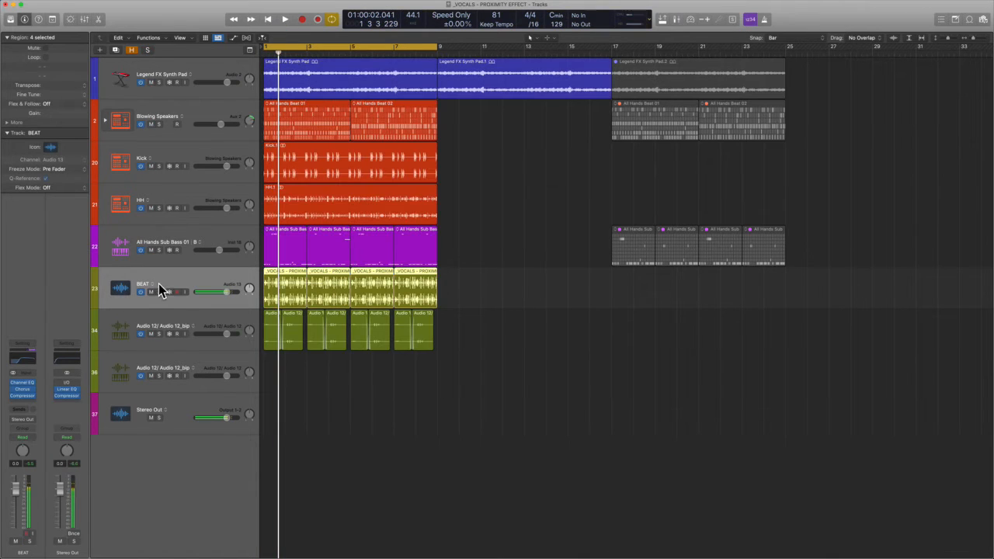
Open the BEAT track's Compressor and sweep its threshold up to 0 dB during soloed playback.
{"action": "left_click", "coordinate": [23, 397]}
{"action": "left_click_drag", "start_coordinate": [578, 112], "coordinate": [703, 225]}
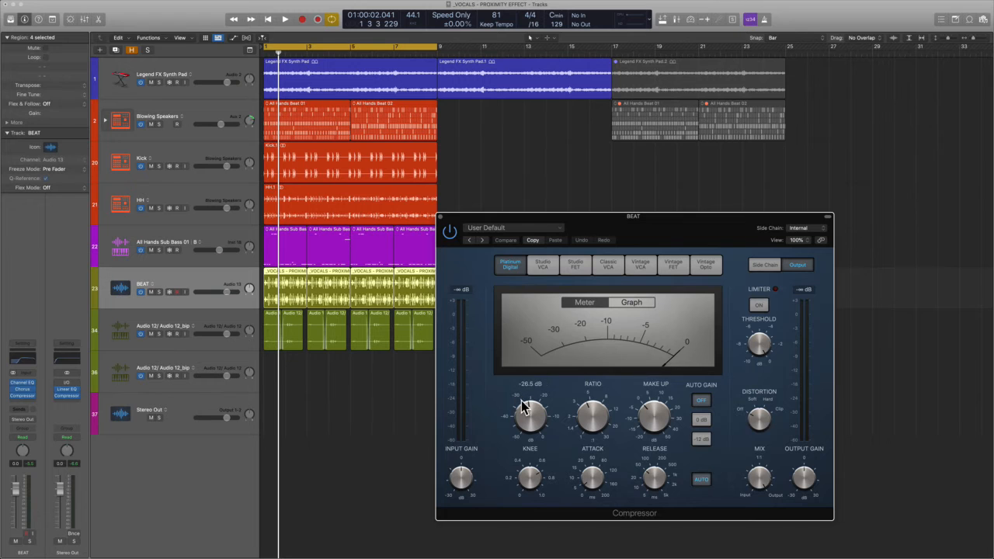
{"action": "key", "text": "s"}
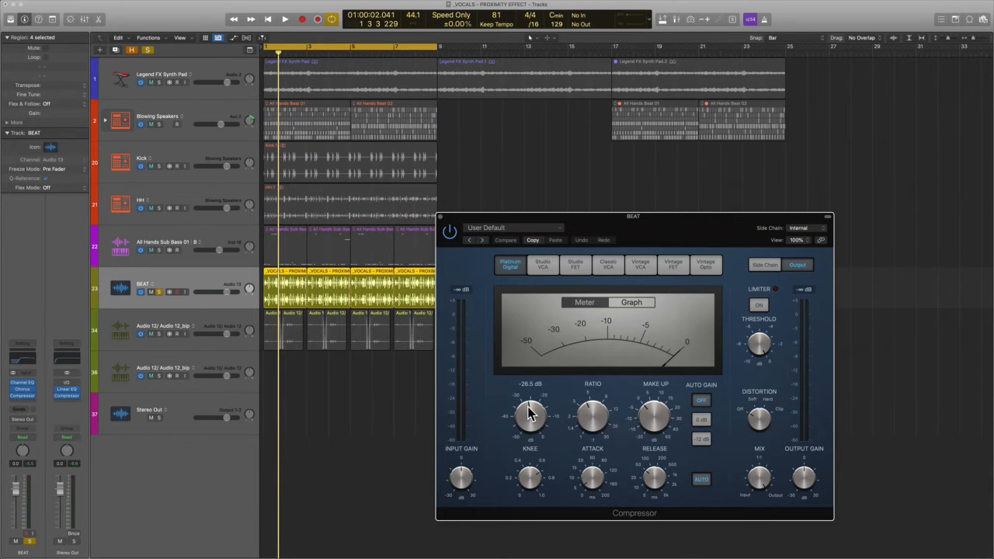
{"action": "key", "text": "space"}
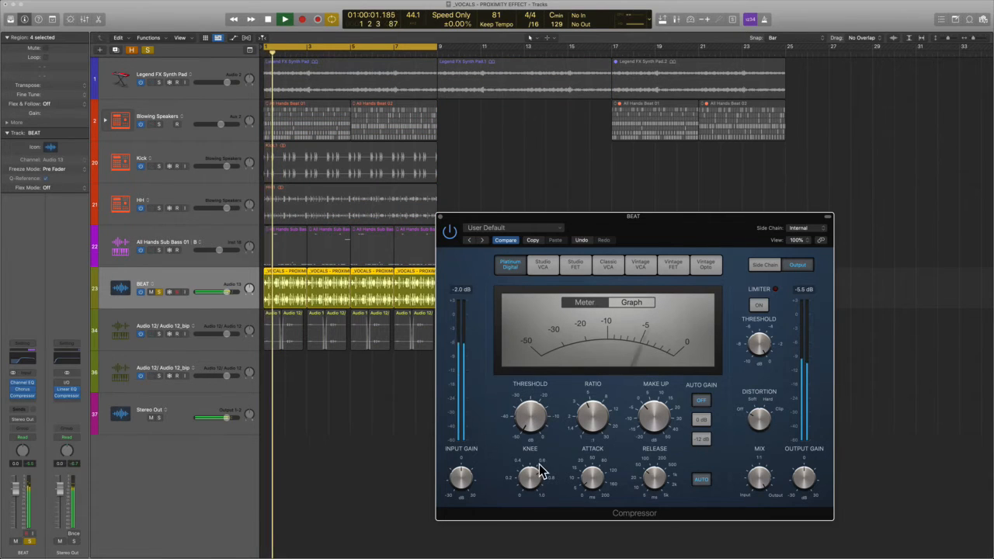
{"action": "left_click_drag", "start_coordinate": [539, 414], "coordinate": [541, 312]}
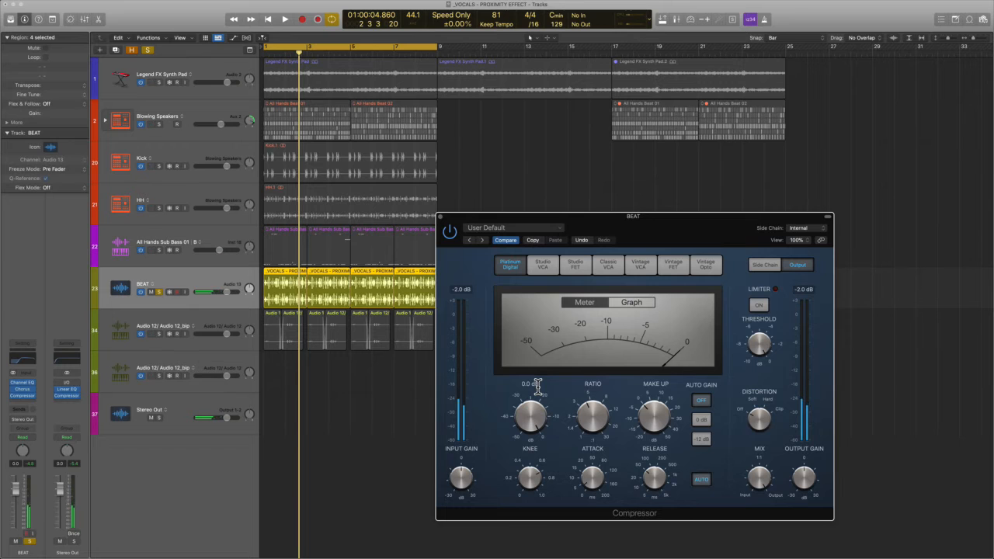
Play the unsoloed mix from the beginning while lowering the BEAT Compressor's threshold to about -34.5 dB.
{"action": "key", "text": "space"}
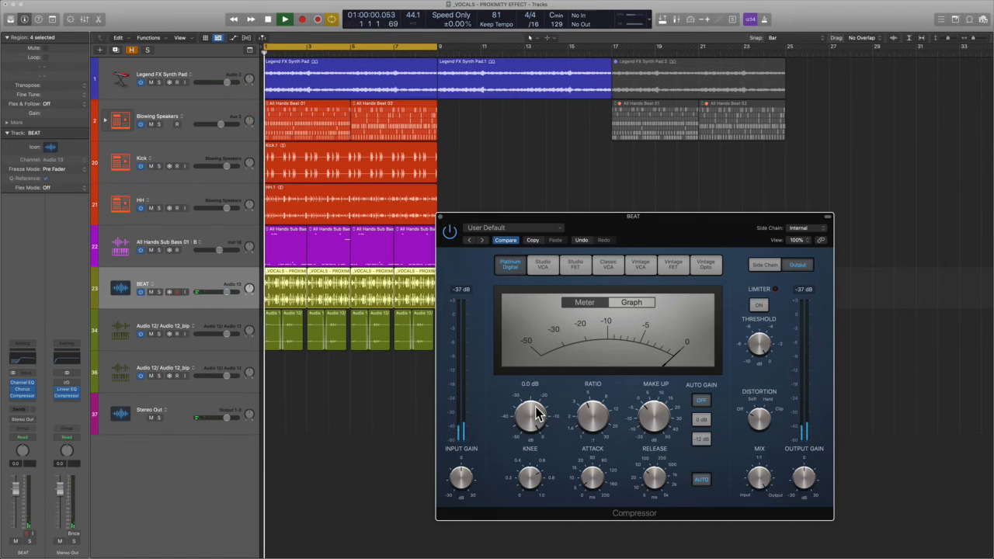
{"action": "left_click_drag", "start_coordinate": [533, 413], "coordinate": [547, 484]}
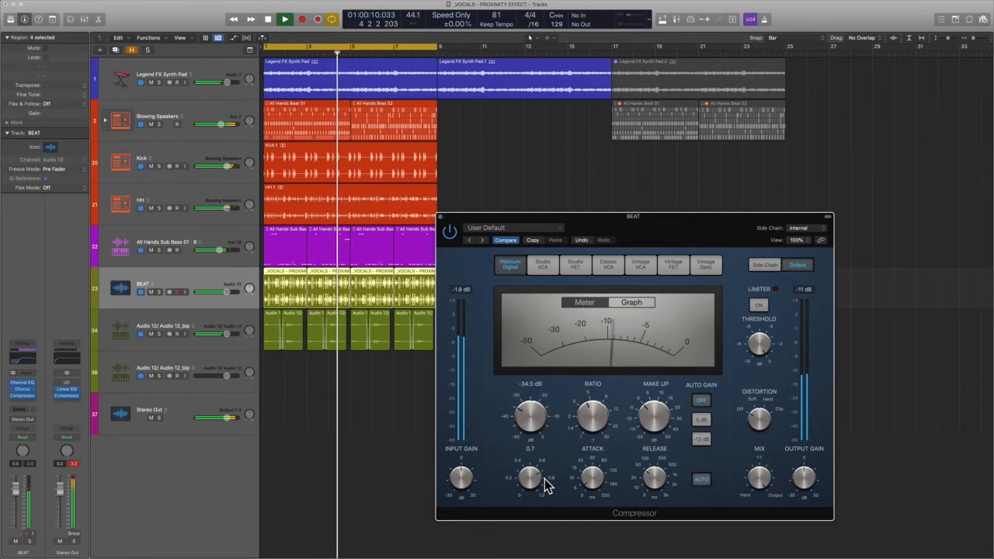
{"action": "left_click_drag", "start_coordinate": [547, 485], "coordinate": [548, 488]}
{"action": "key", "text": "space"}
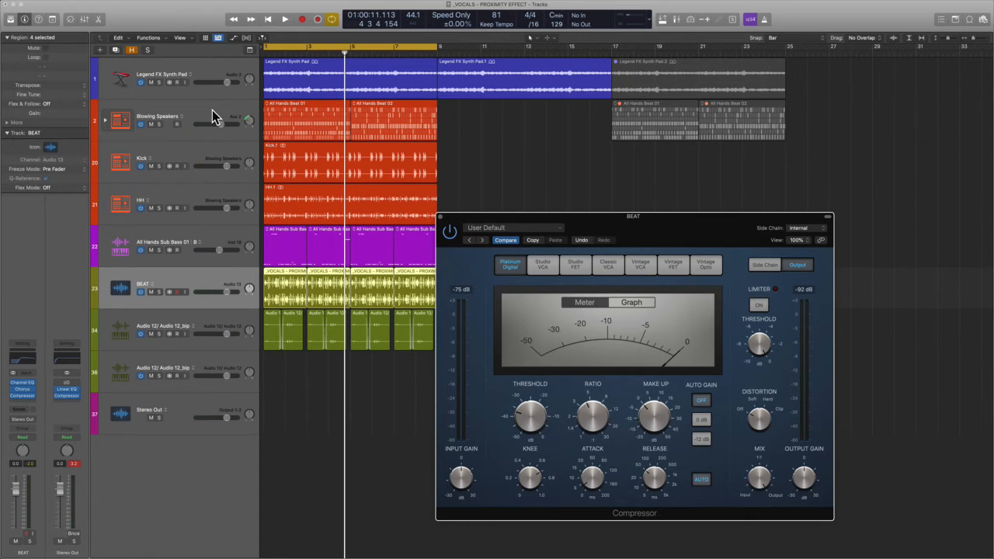
Set the BEAT Compressor's side chain source to Kick (Audio 11) and solo the Kick track.
{"action": "left_click", "coordinate": [447, 172]}
{"action": "left_click", "coordinate": [813, 232]}
{"action": "mouse_move", "coordinate": [813, 247]}
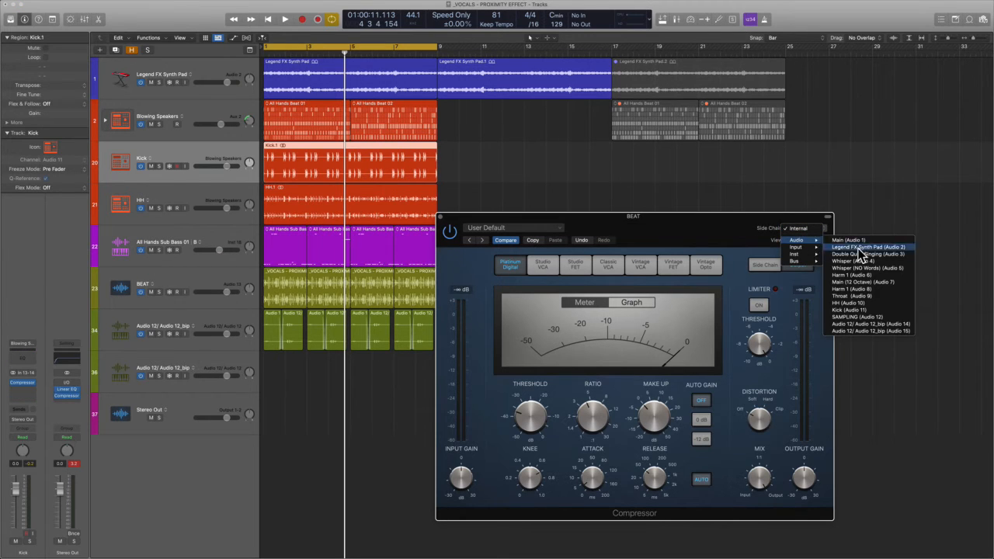
{"action": "left_click", "coordinate": [850, 310]}
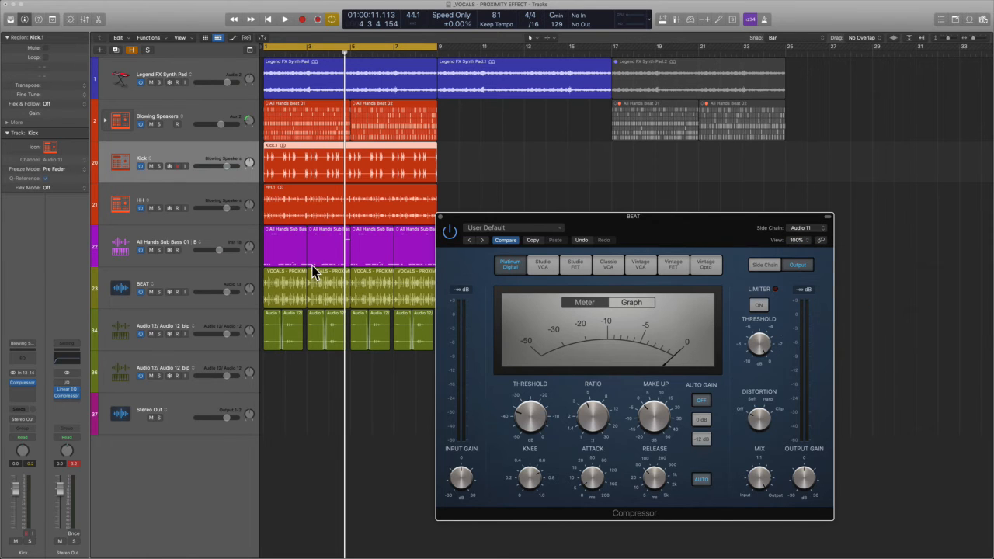
{"action": "left_click", "coordinate": [159, 167]}
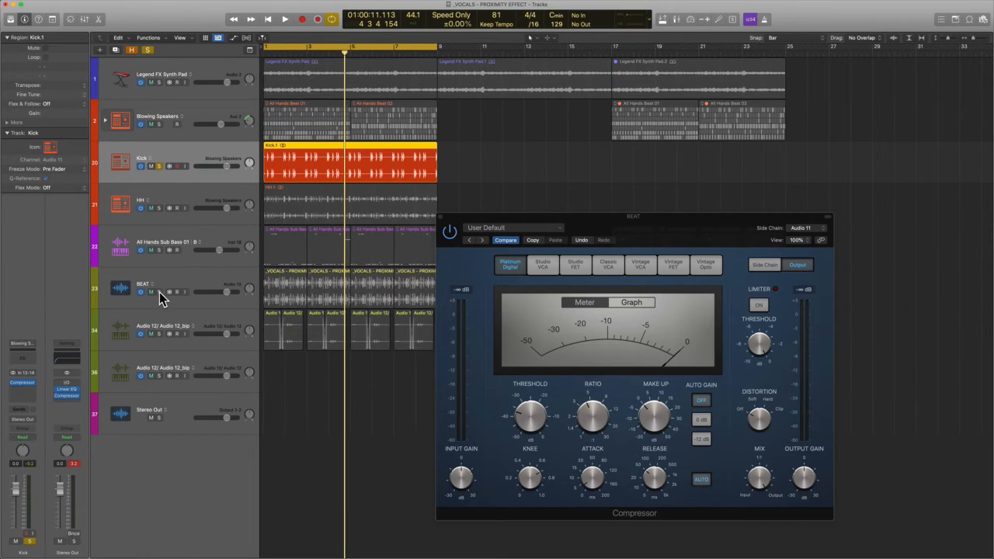
Solo the BEAT track along with the Kick, listen to the two together briefly, and clear all solos.
{"action": "left_click", "coordinate": [159, 292]}
{"action": "key", "text": "space"}
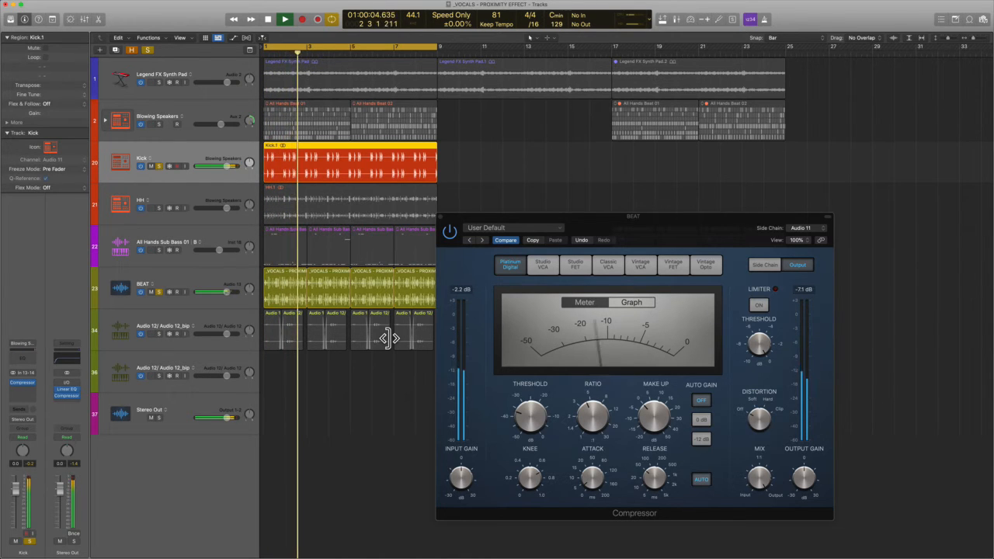
{"action": "key", "text": "space"}
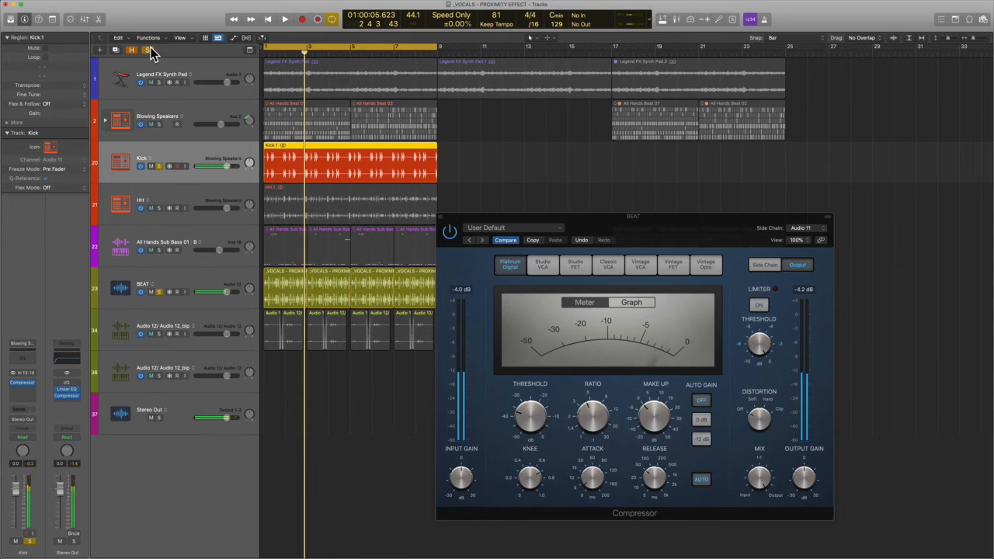
{"action": "left_click", "coordinate": [148, 50]}
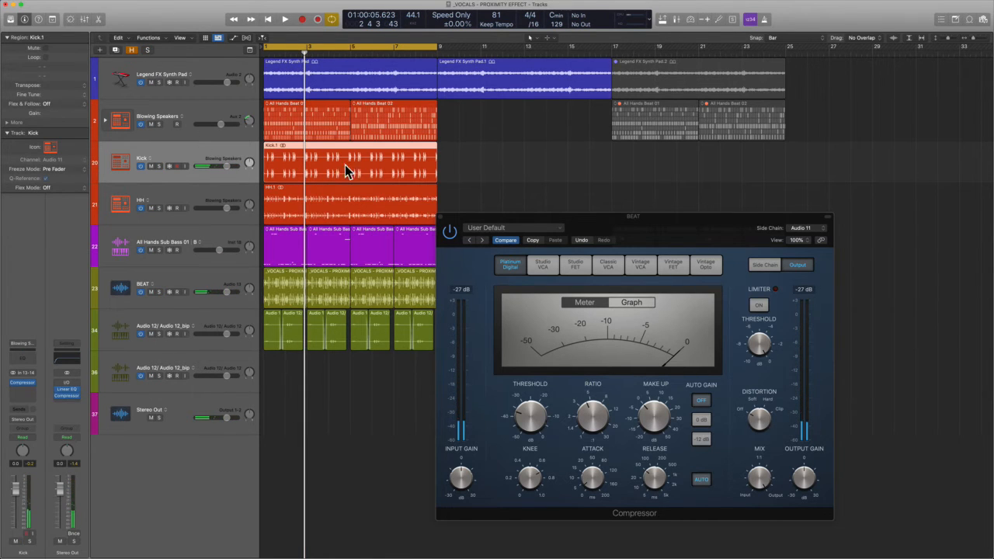
Play the full mix from the beginning while fine-tuning the BEAT Compressor's make-up gain, threshold and release, and stop playback.
{"action": "left_click", "coordinate": [195, 291]}
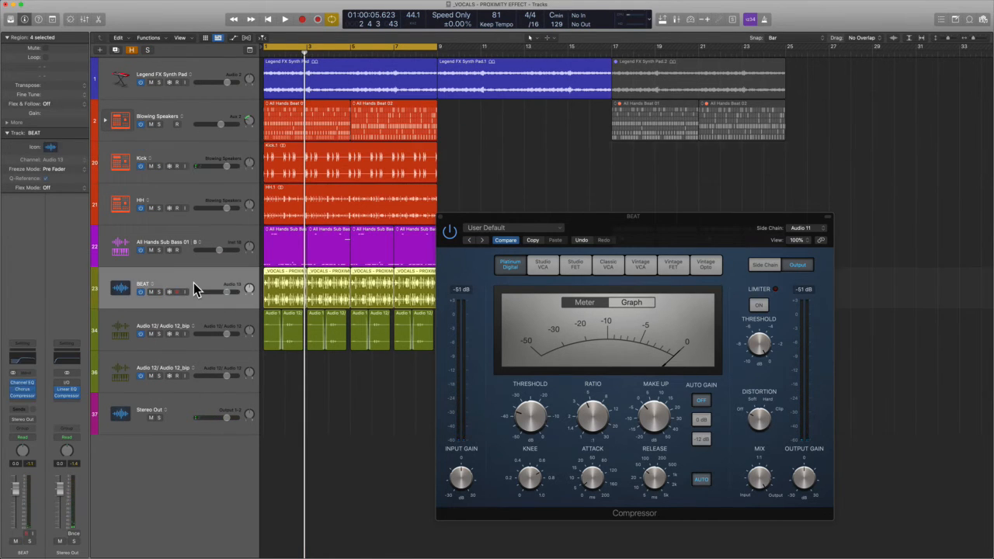
{"action": "key", "text": "space"}
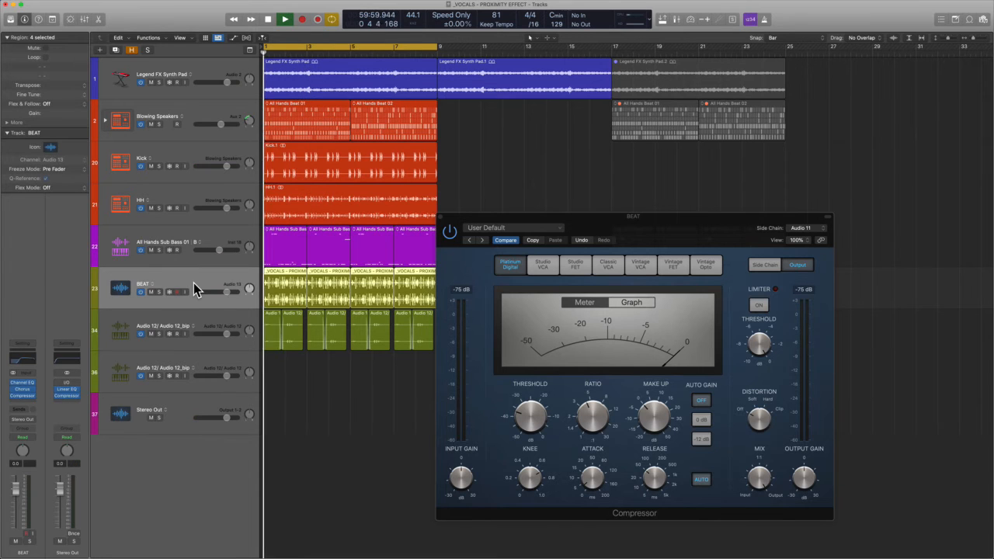
{"action": "mouse_move", "coordinate": [659, 425]}
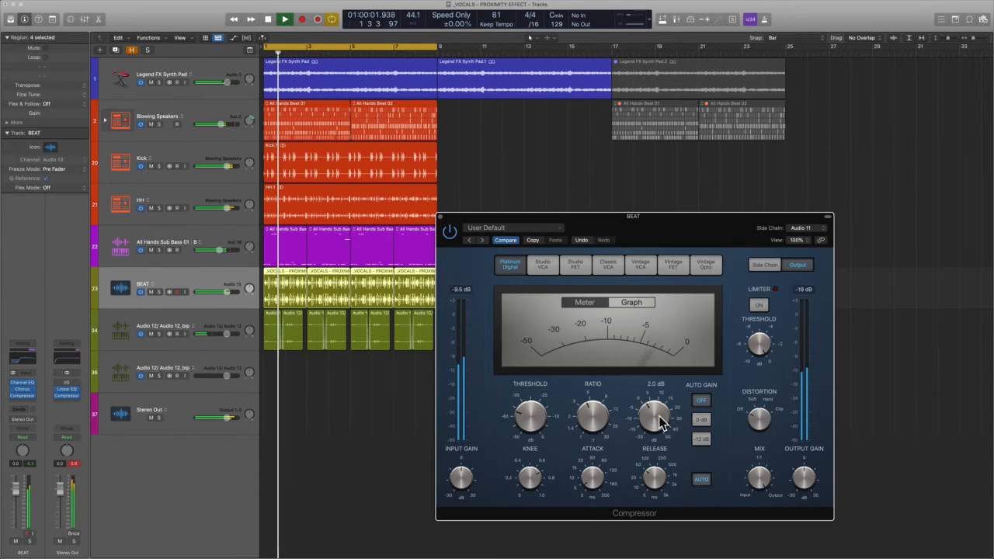
{"action": "scroll", "coordinate": [659, 423], "scroll_direction": "up", "scroll_amount": 2}
{"action": "mouse_move", "coordinate": [534, 415]}
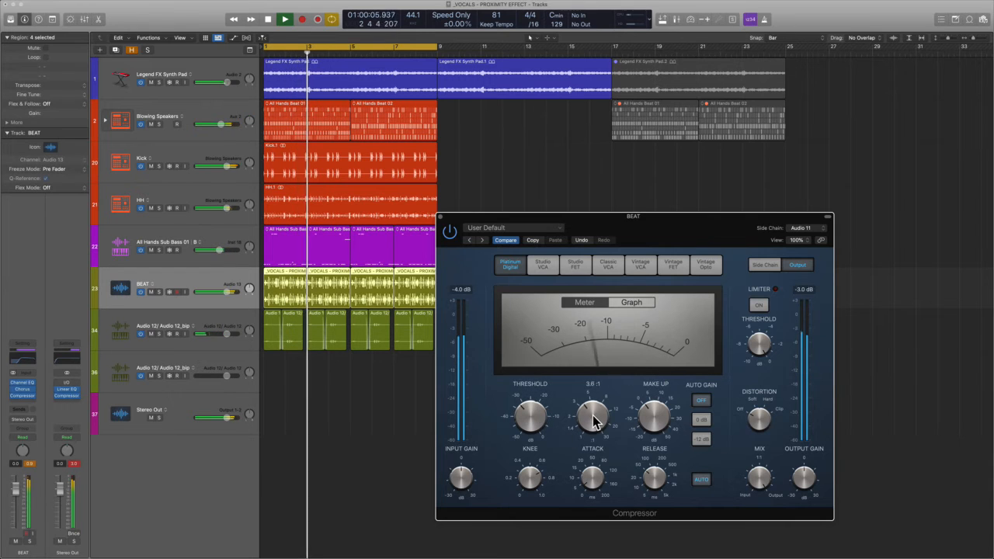
{"action": "mouse_move", "coordinate": [595, 482]}
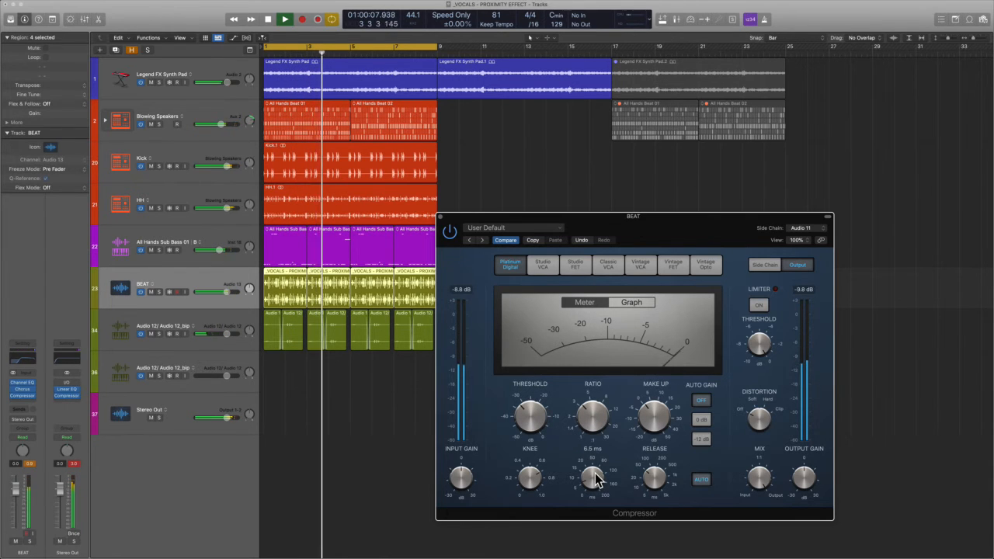
{"action": "mouse_move", "coordinate": [656, 484]}
{"action": "left_click_drag", "start_coordinate": [658, 483], "coordinate": [657, 475]}
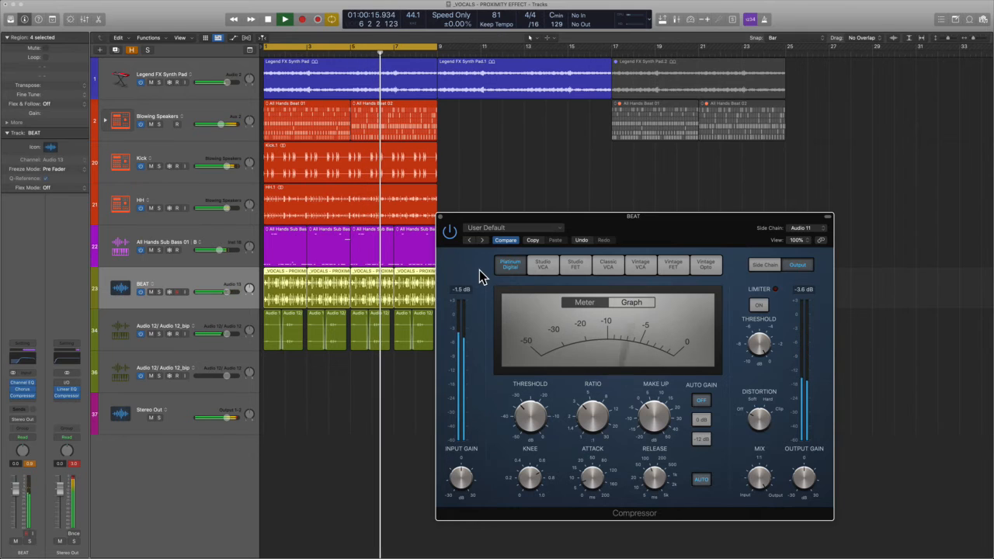
{"action": "key", "text": "space"}
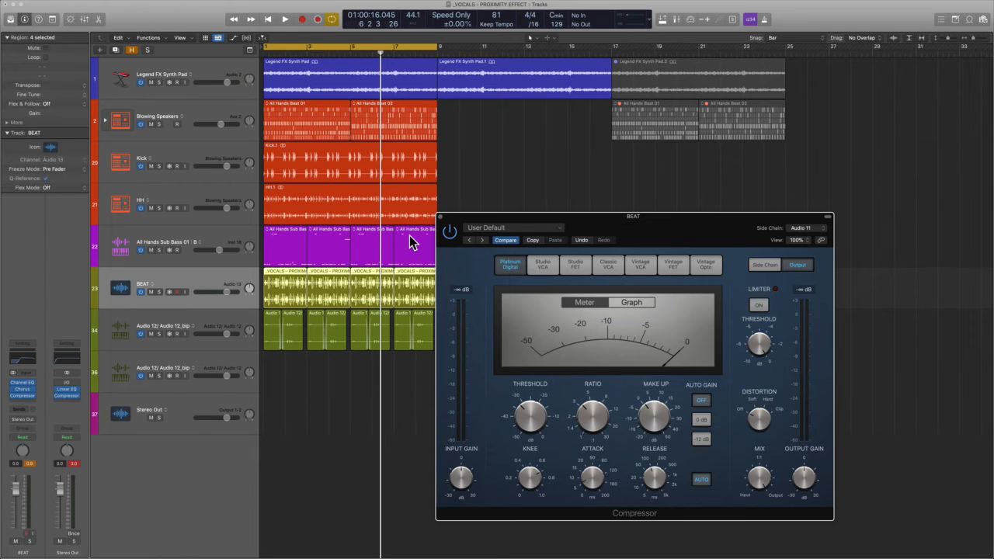
Close the BEAT Compressor and listen to the mix from the beginning with the Audio 12/Audio 12_bip track selected.
{"action": "left_click", "coordinate": [440, 219]}
{"action": "left_click", "coordinate": [219, 318]}
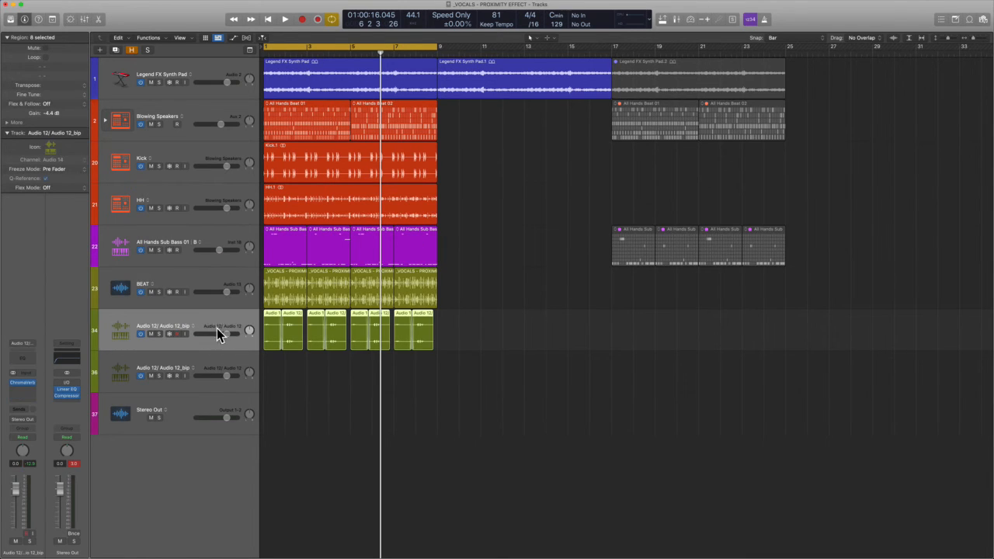
{"action": "left_click_drag", "start_coordinate": [503, 394], "coordinate": [236, 335]}
{"action": "key", "text": "Return"}
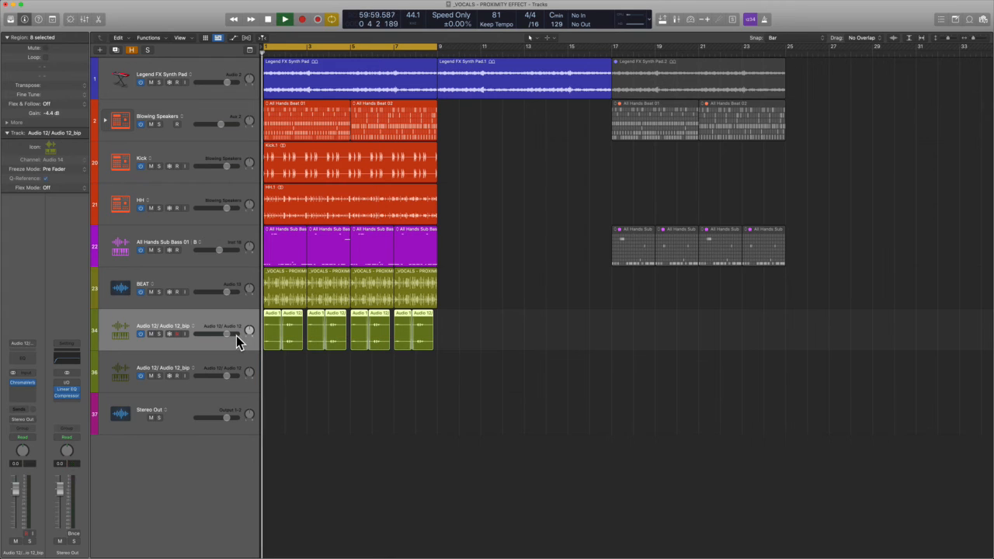
{"action": "key", "text": "space"}
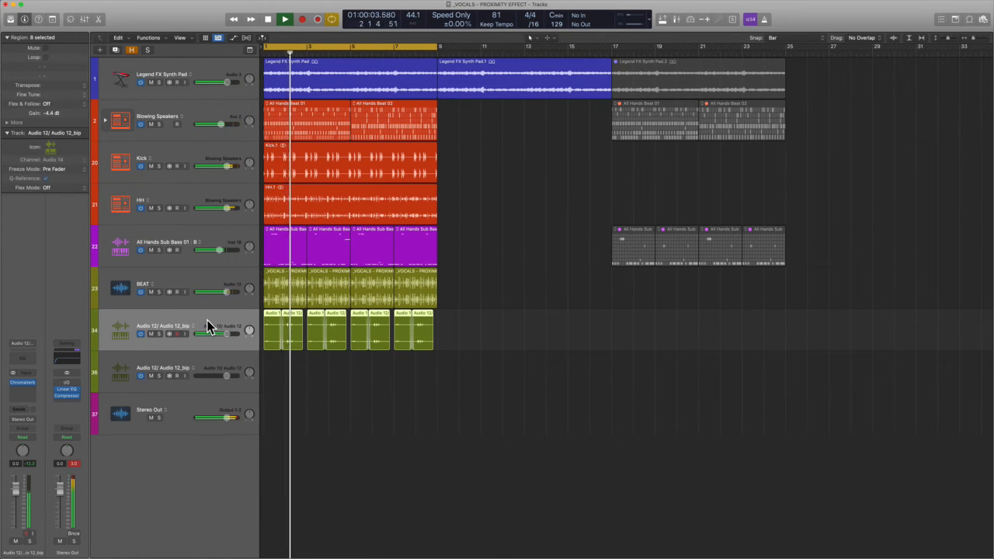
Add a Vintage VCA Compressor after the ChromaVerb on the Audio 12/Audio 12_bip track and switch its display to Graph.
{"action": "left_click", "coordinate": [29, 349]}
{"action": "left_click_drag", "start_coordinate": [543, 111], "coordinate": [702, 162]}
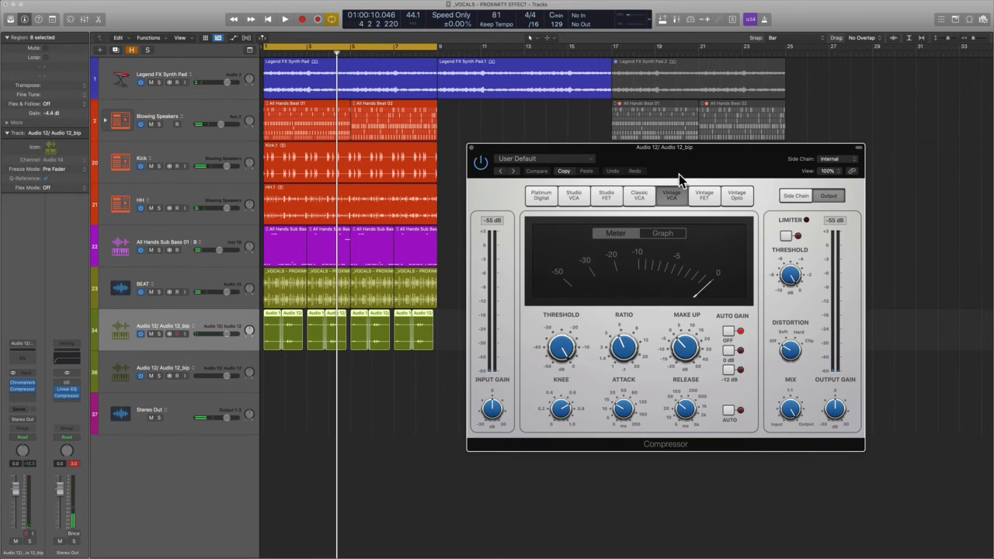
{"action": "left_click", "coordinate": [662, 234]}
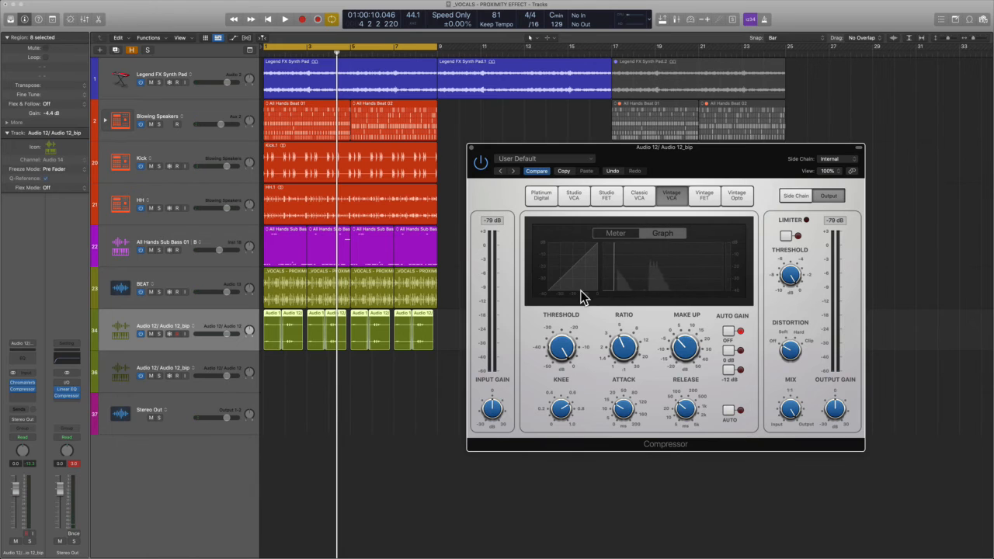
{"action": "left_click_drag", "start_coordinate": [669, 145], "coordinate": [666, 122]}
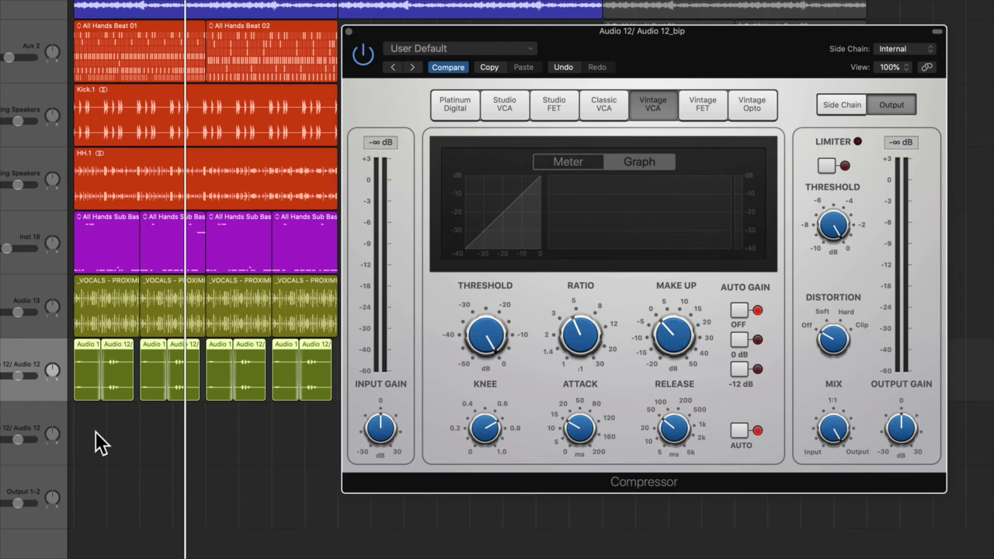
Select the second region on the Audio 12/Audio 12_bip track and lower its Compressor's threshold to about -29.5 dB during playback from the beginning.
{"action": "left_click", "coordinate": [89, 381]}
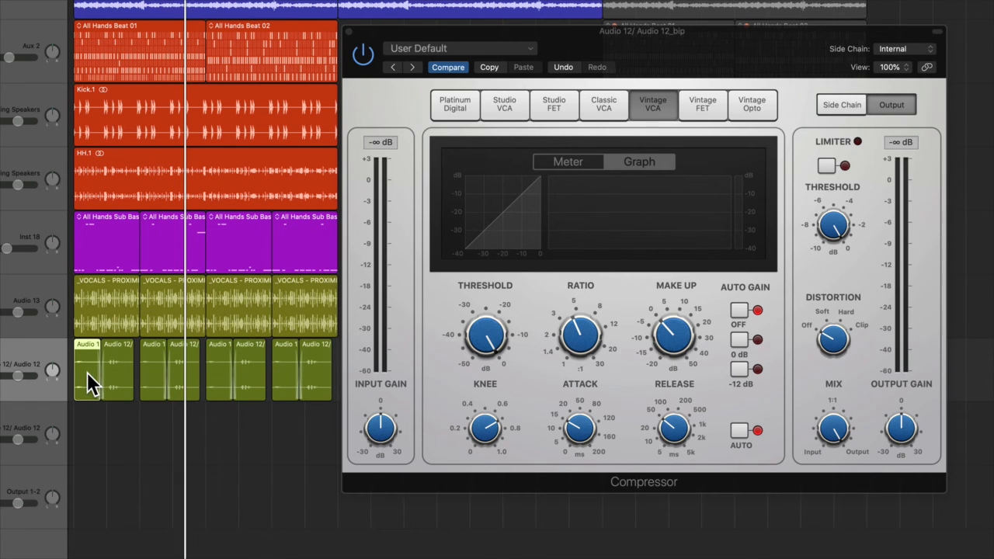
{"action": "left_click", "coordinate": [110, 375]}
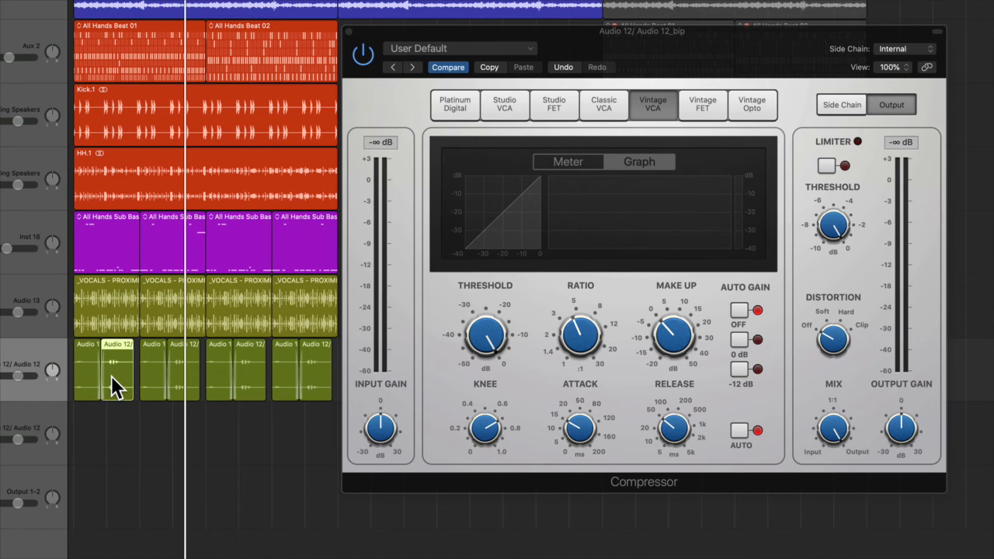
{"action": "key", "text": "space"}
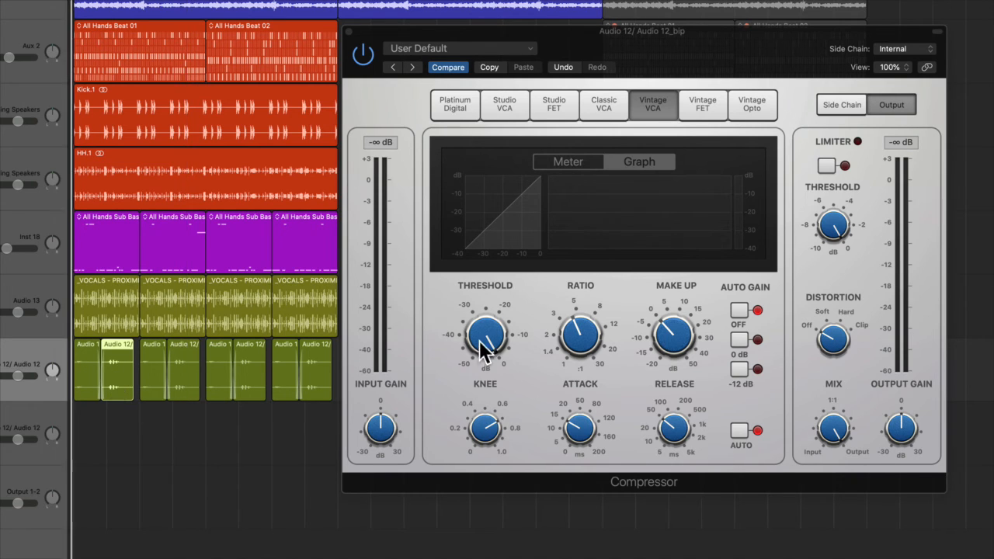
{"action": "mouse_move", "coordinate": [485, 339]}
{"action": "left_click_drag", "start_coordinate": [488, 339], "coordinate": [503, 417]}
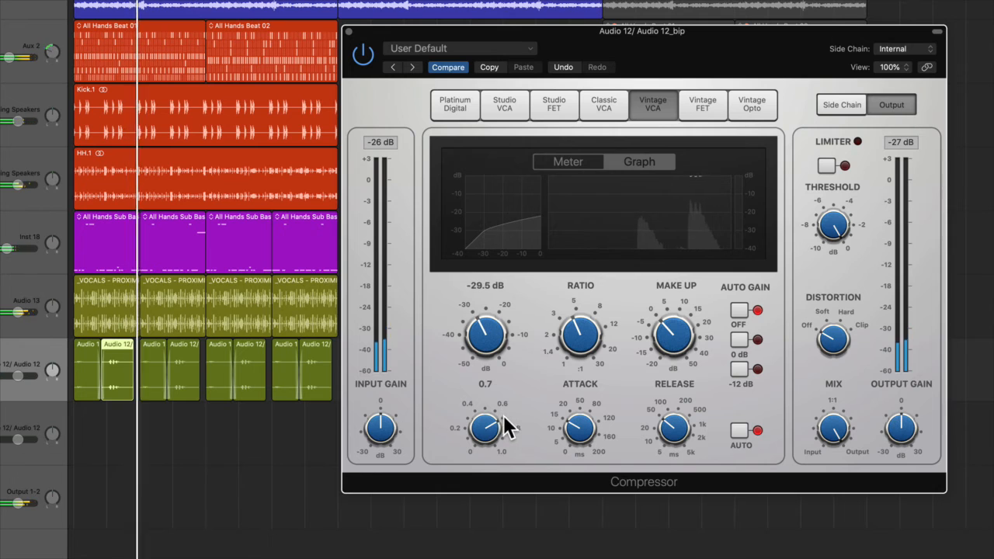
Shorten the Audio 12/Audio 12_bip Compressor's attack time during playback and close the plug-in window.
{"action": "mouse_move", "coordinate": [578, 441]}
{"action": "mouse_move", "coordinate": [576, 434]}
{"action": "left_mouse_down"}
{"action": "mouse_move", "coordinate": [590, 452]}
{"action": "mouse_move", "coordinate": [589, 441]}
{"action": "left_mouse_up"}
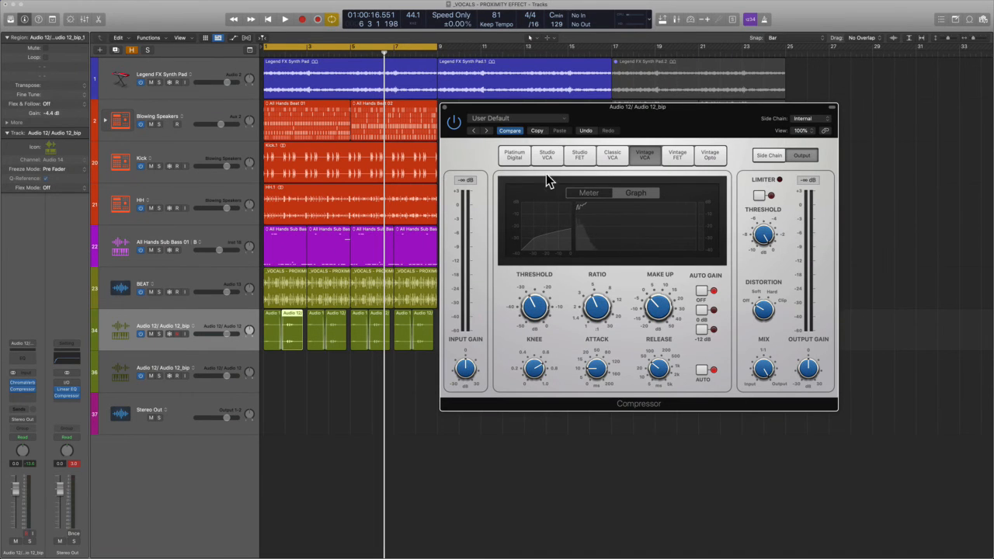
{"action": "left_click", "coordinate": [445, 108]}
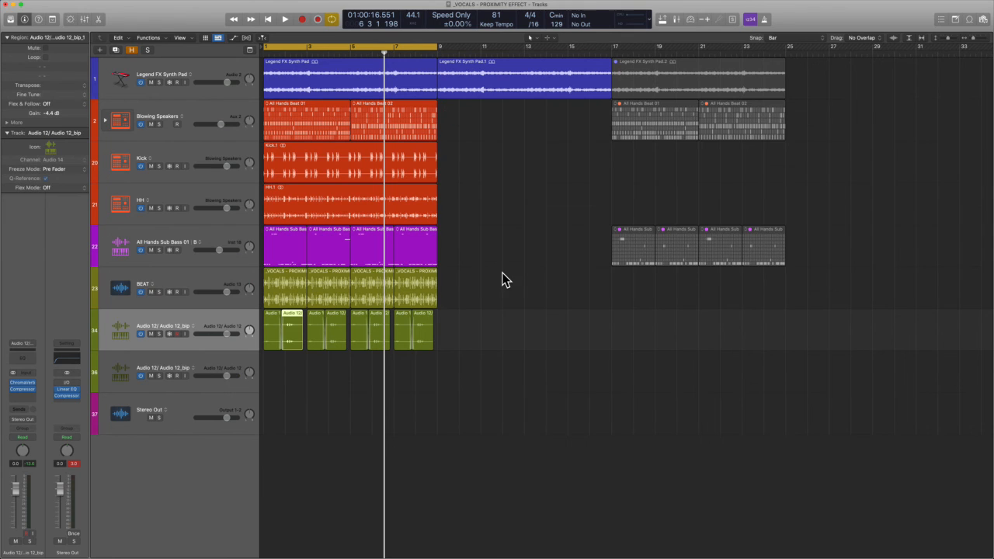
Enlarge the Audio 12/Audio 12_bip track and display its Volume automation lane.
{"action": "left_click_drag", "start_coordinate": [501, 284], "coordinate": [176, 396]}
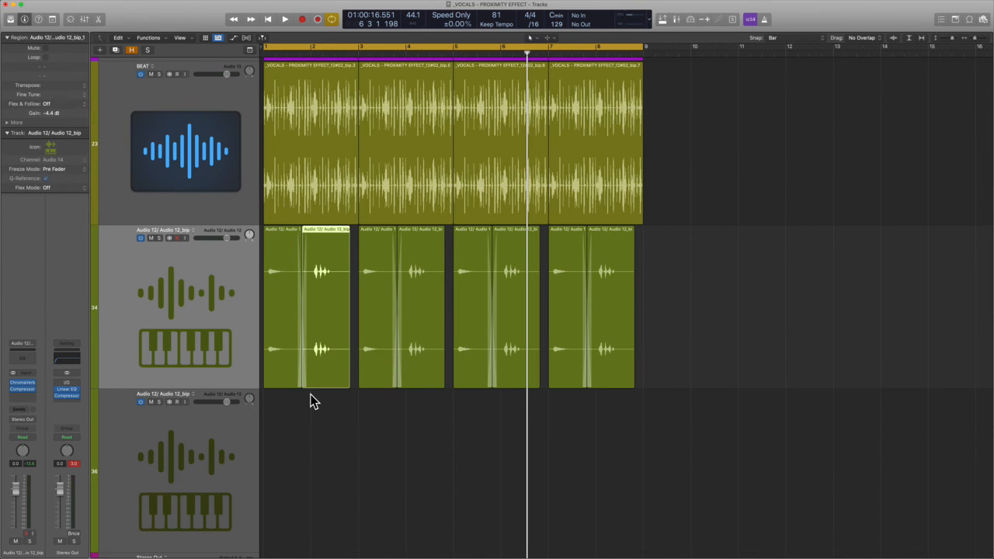
{"action": "key", "text": "a"}
{"action": "left_click", "coordinate": [199, 249]}
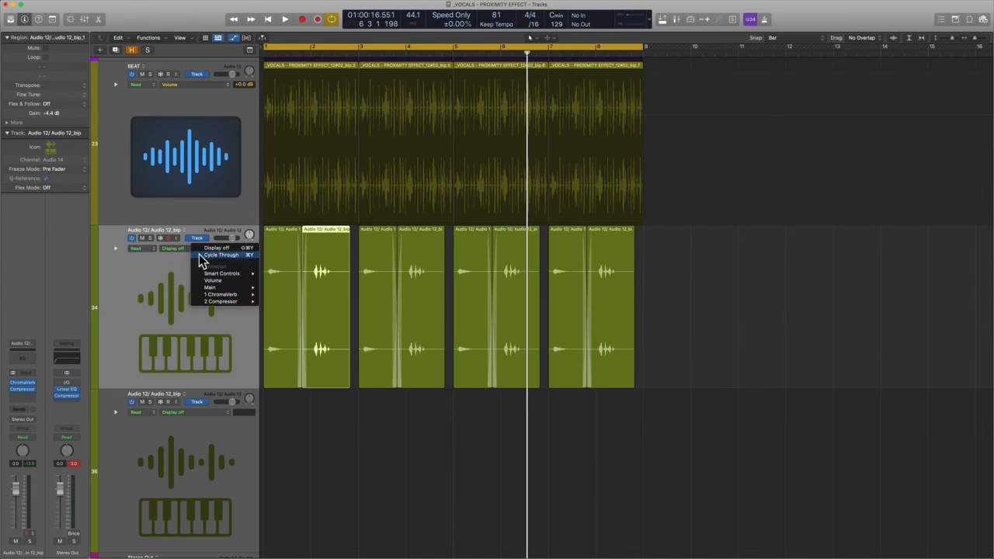
{"action": "left_click", "coordinate": [257, 281]}
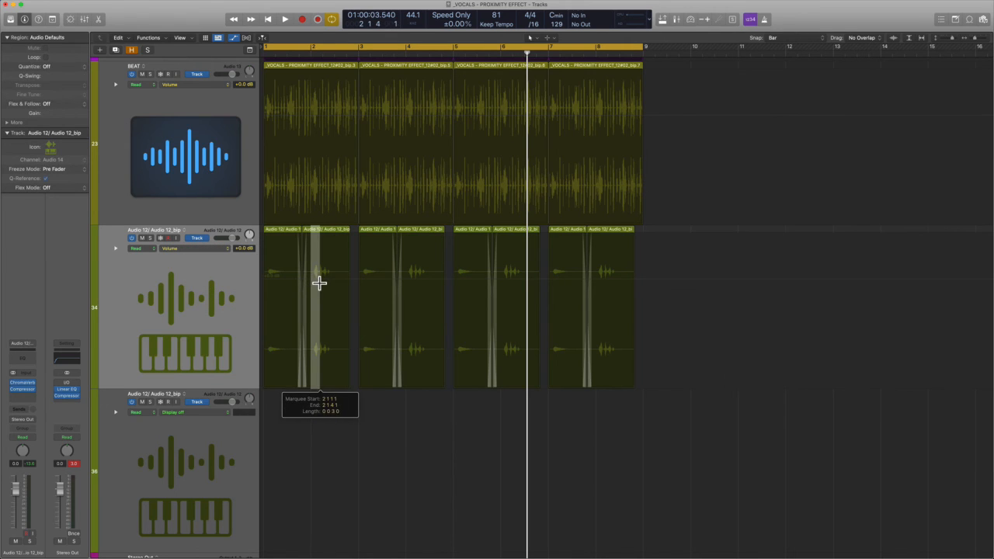
Try lowering the volume automation to about -2.3 dB over a marquee selection from 2 1 1 1 to 2 1 4 1, and hide automation.
{"action": "left_click", "coordinate": [319, 280]}
{"action": "left_click_drag", "start_coordinate": [319, 284], "coordinate": [314, 297]}
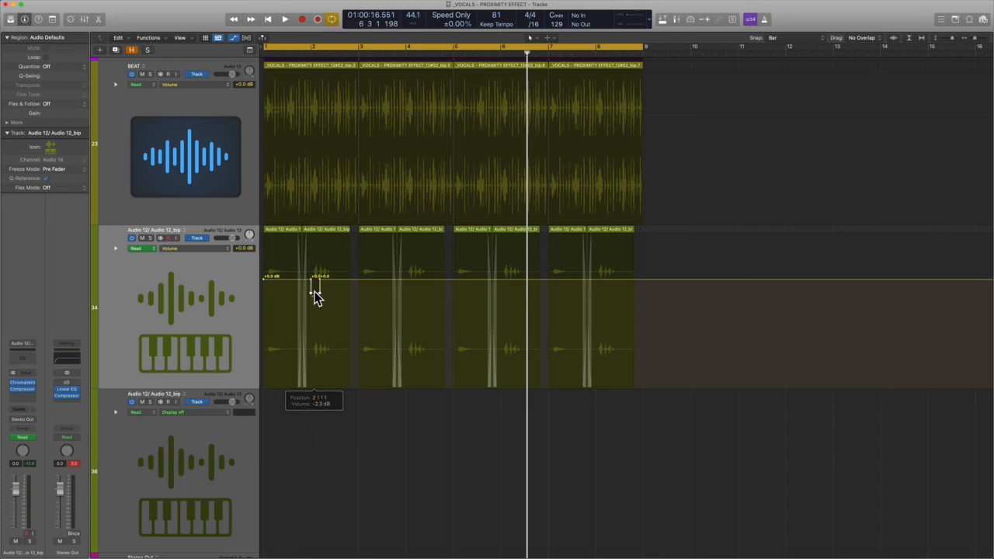
{"action": "left_click", "coordinate": [362, 317]}
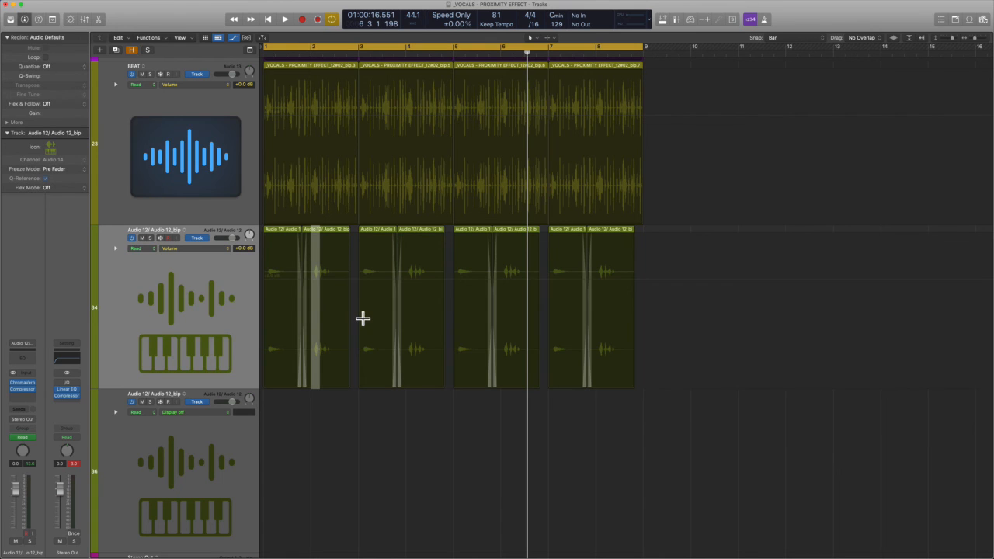
{"action": "key", "text": "a"}
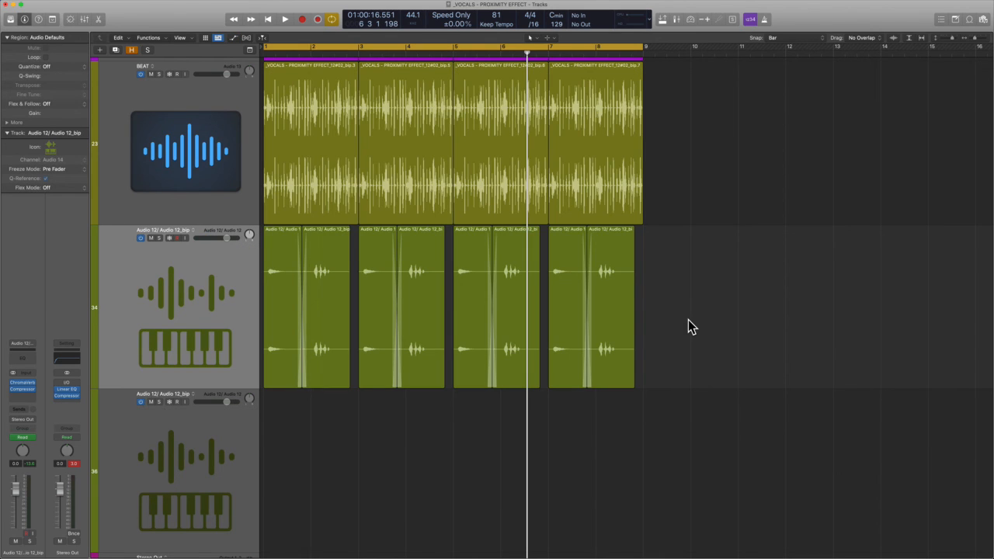